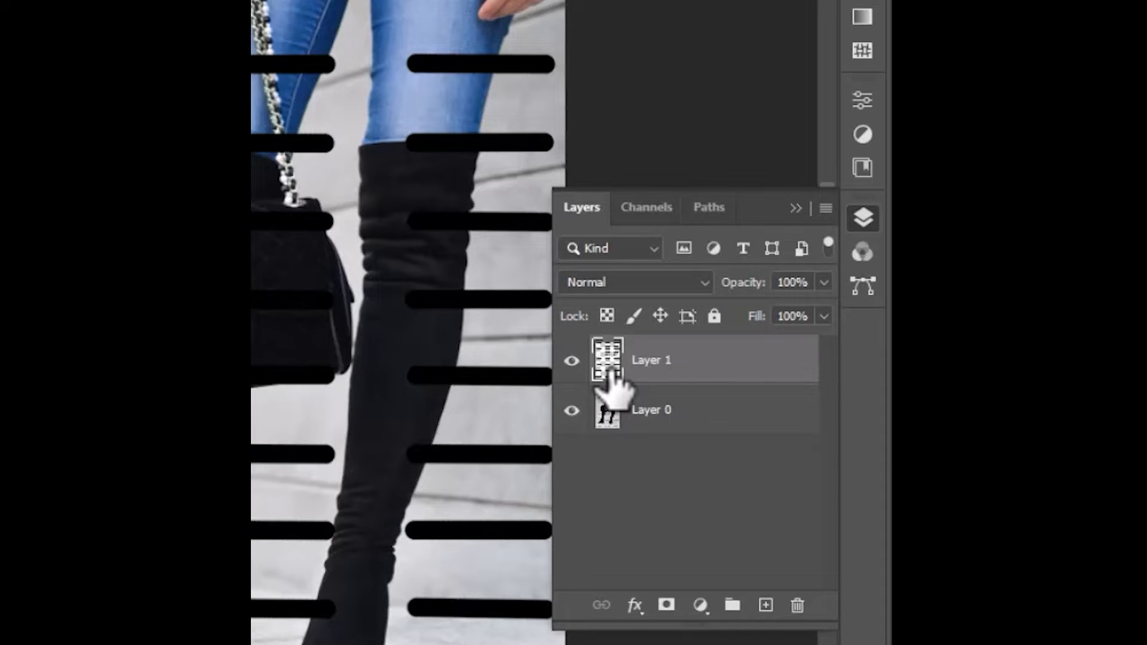
# - Load Layer 1's black bars as a selection, hide that layer and make Layer 0 active
pyautogui.keyDown('ctrl'); pyautogui.click(608, 371); pyautogui.keyUp('ctrl')
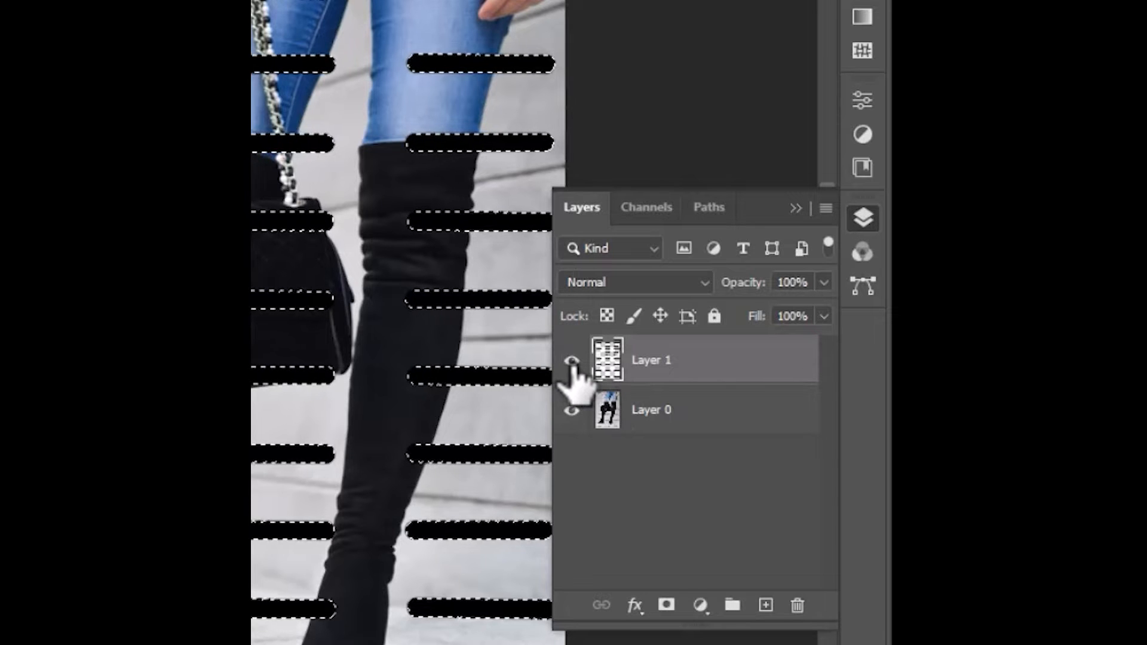
pyautogui.click(572, 360)
pyautogui.click(674, 419)
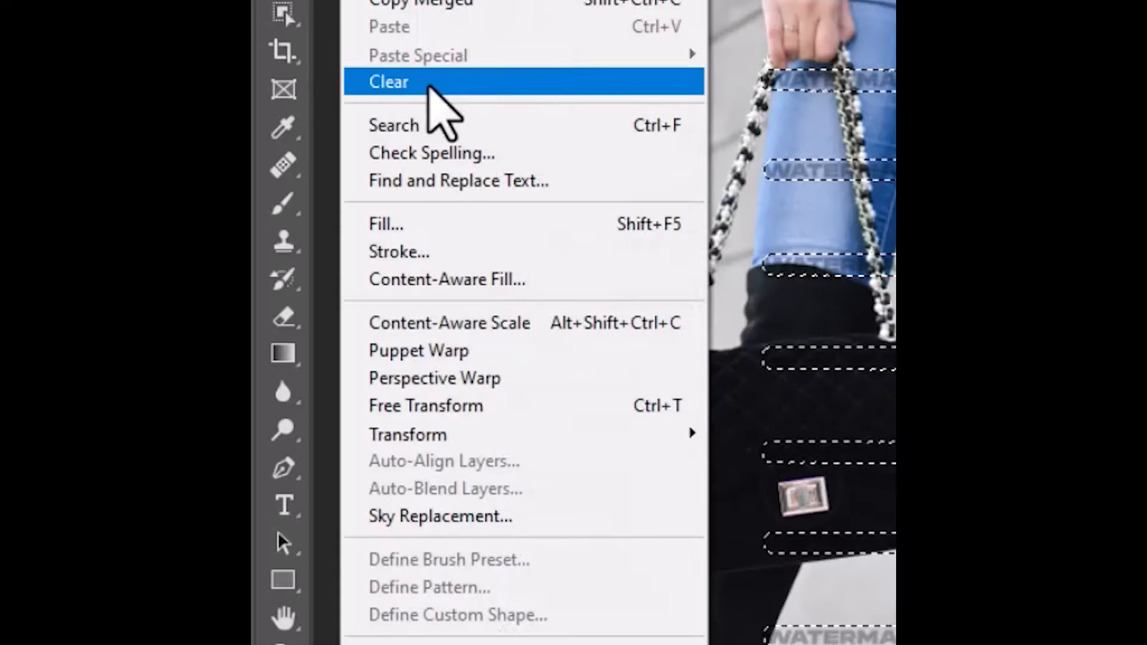
# - Fill the selected watermark areas on Layer 0 with Content-Aware contents at 100% opacity and clear the selection
pyautogui.click(435, 226)
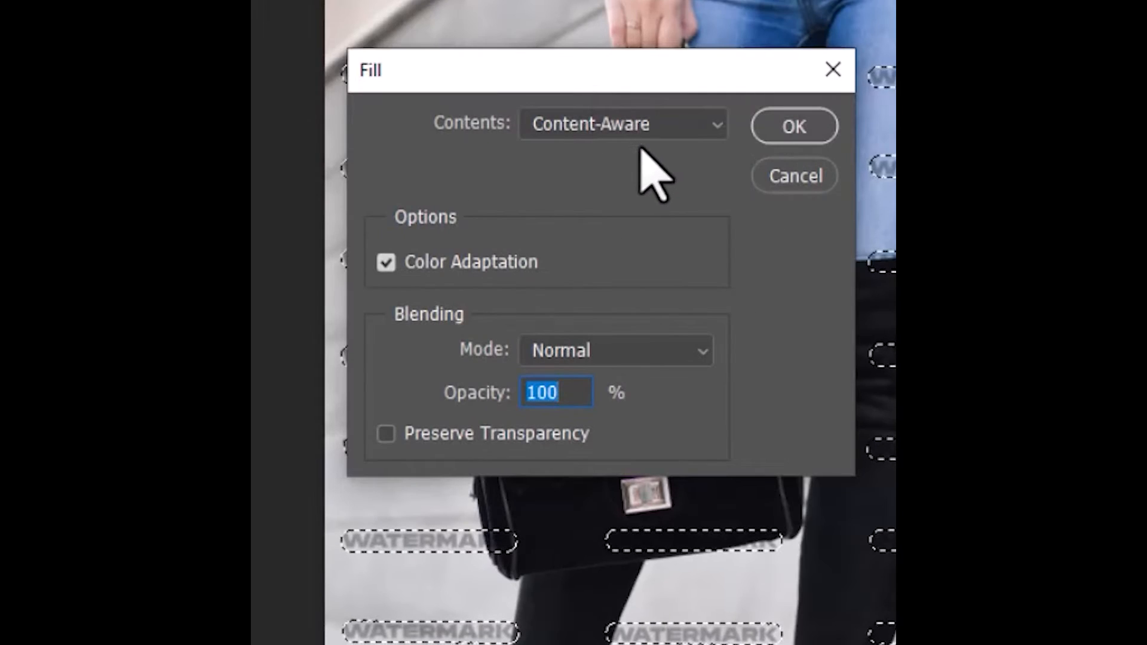
pyautogui.click(643, 126)
pyautogui.click(559, 251)
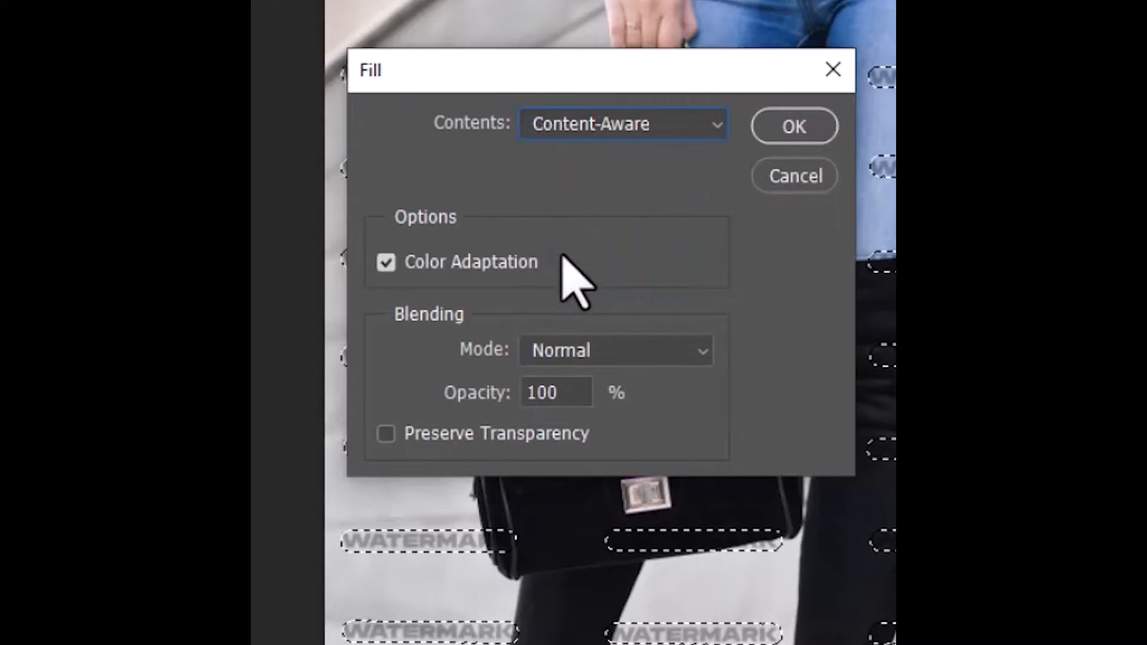
pyautogui.click(794, 130)
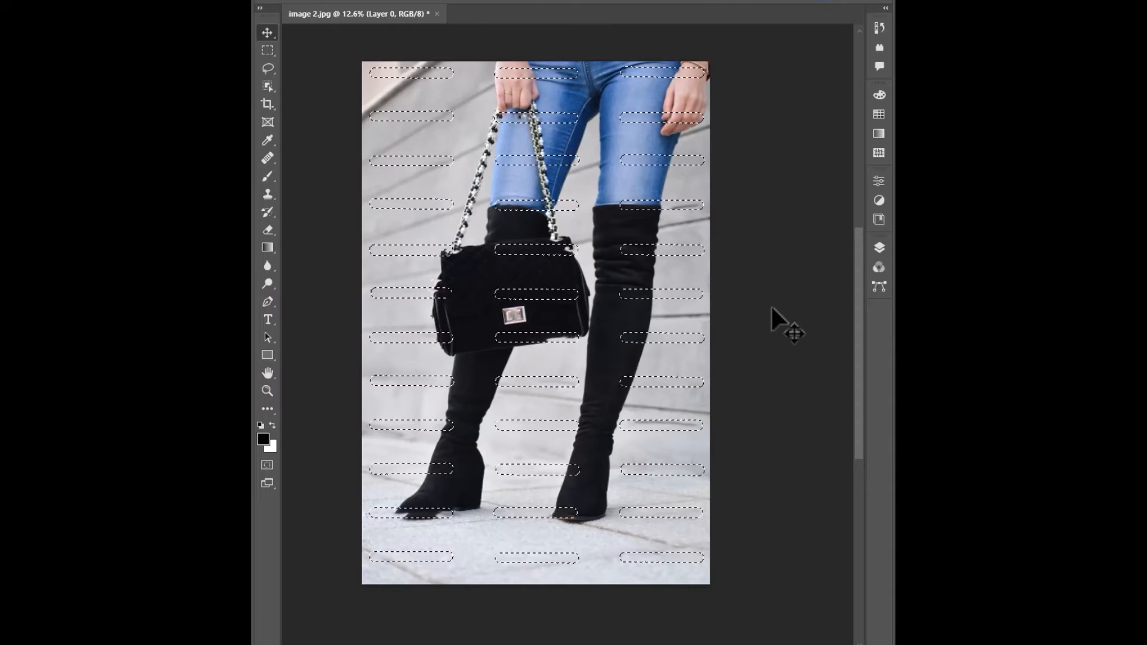
pyautogui.hotkey('ctrl', 'd')
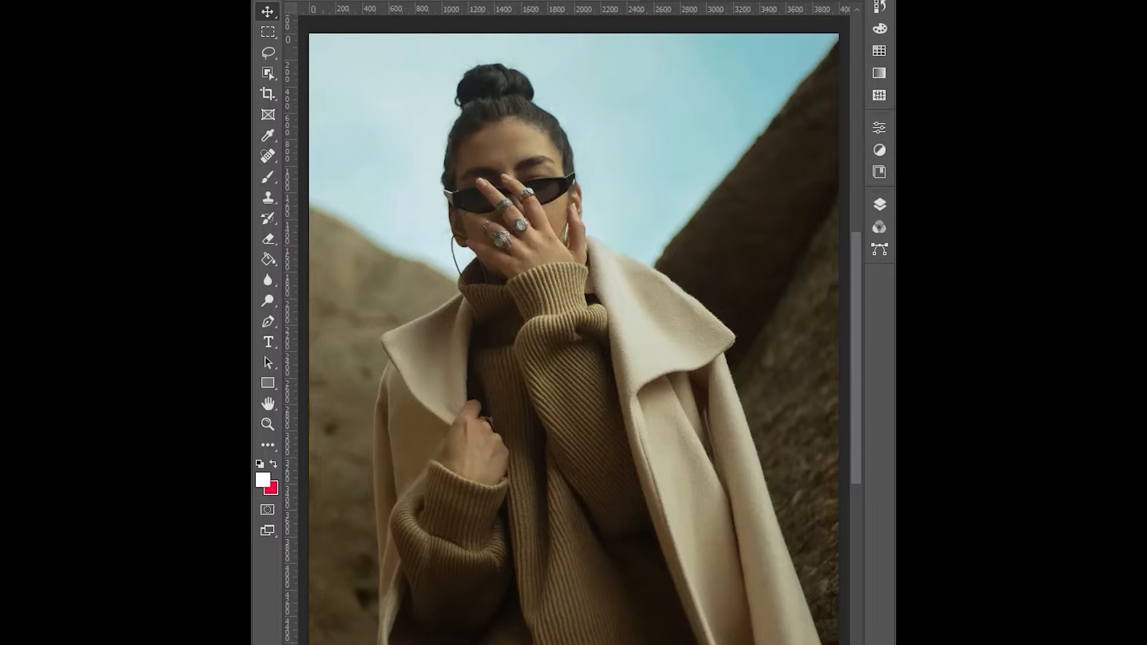
pyautogui.click(883, 209)
pyautogui.rightClick(741, 306)
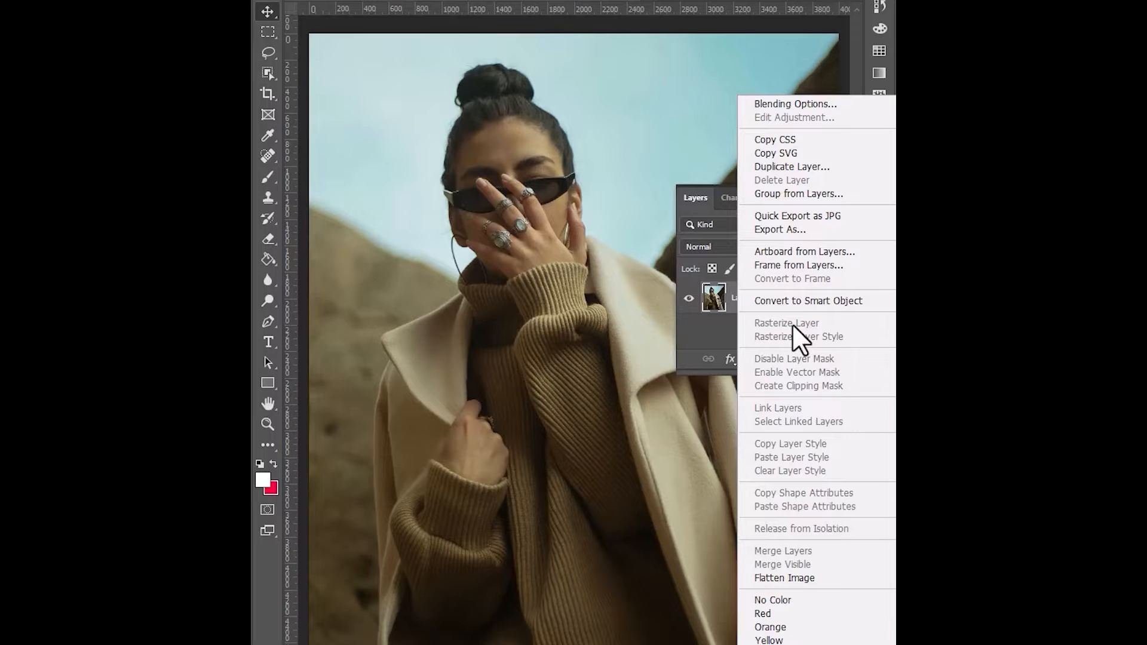
pyautogui.press('Escape')
pyautogui.click(835, 197)
# - Remove the background from the portrait of the woman in sunglasses with the Remove Background quick action
pyautogui.click(876, 129)
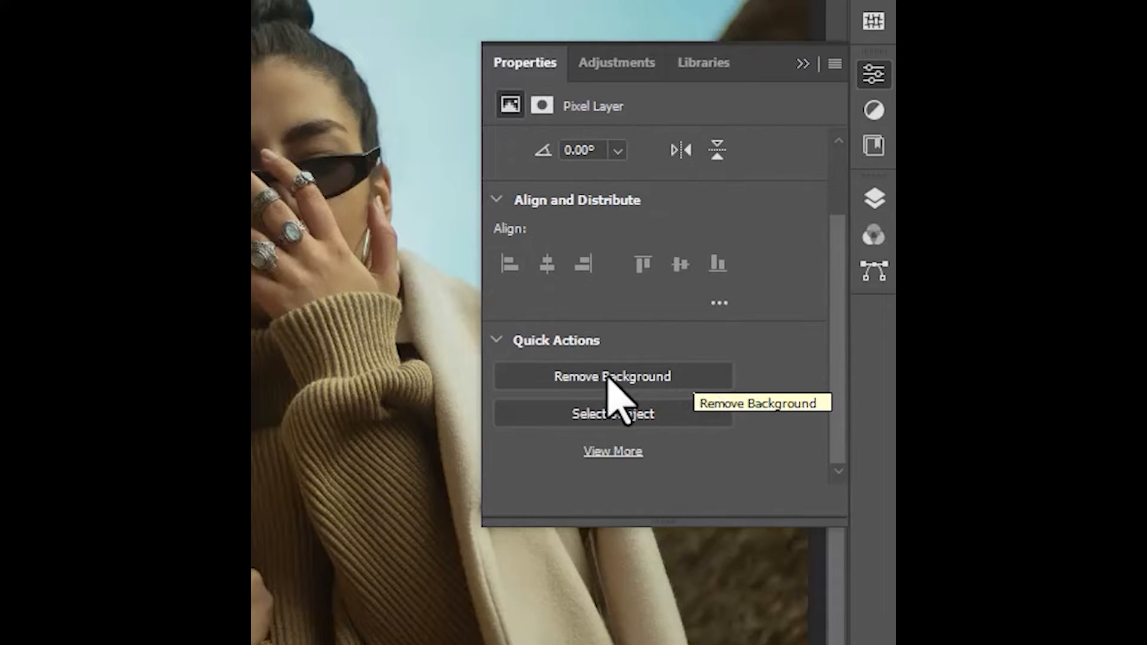
pyautogui.click(608, 379)
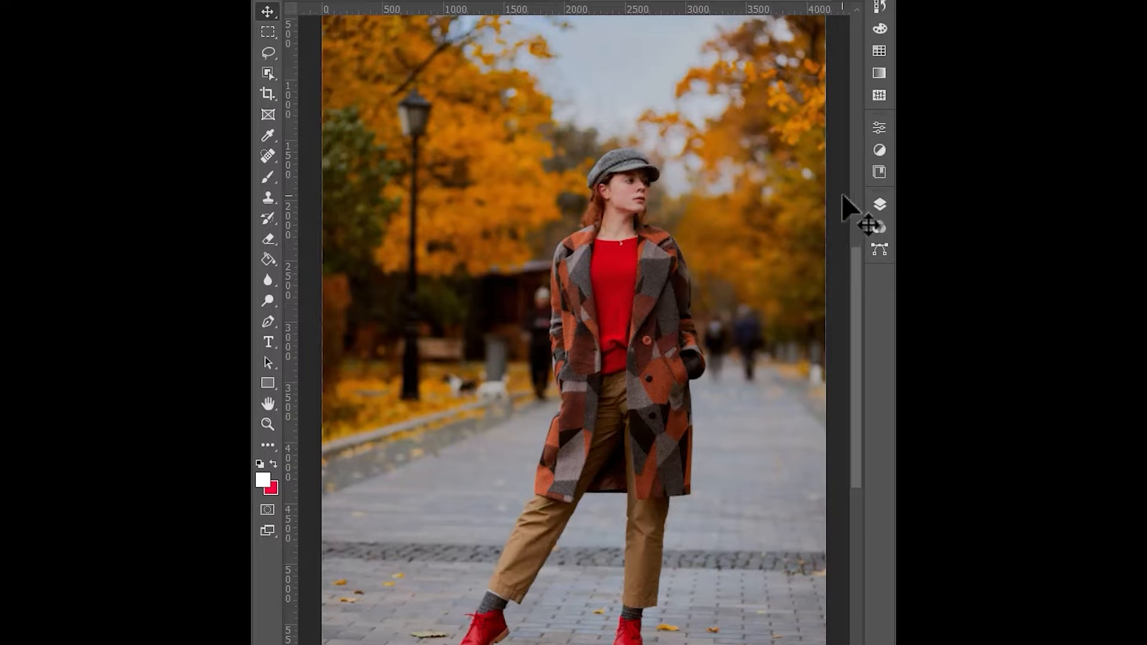
# - Remove the background from the autumn street photo, isolating the woman in the patterned coat
pyautogui.click(879, 127)
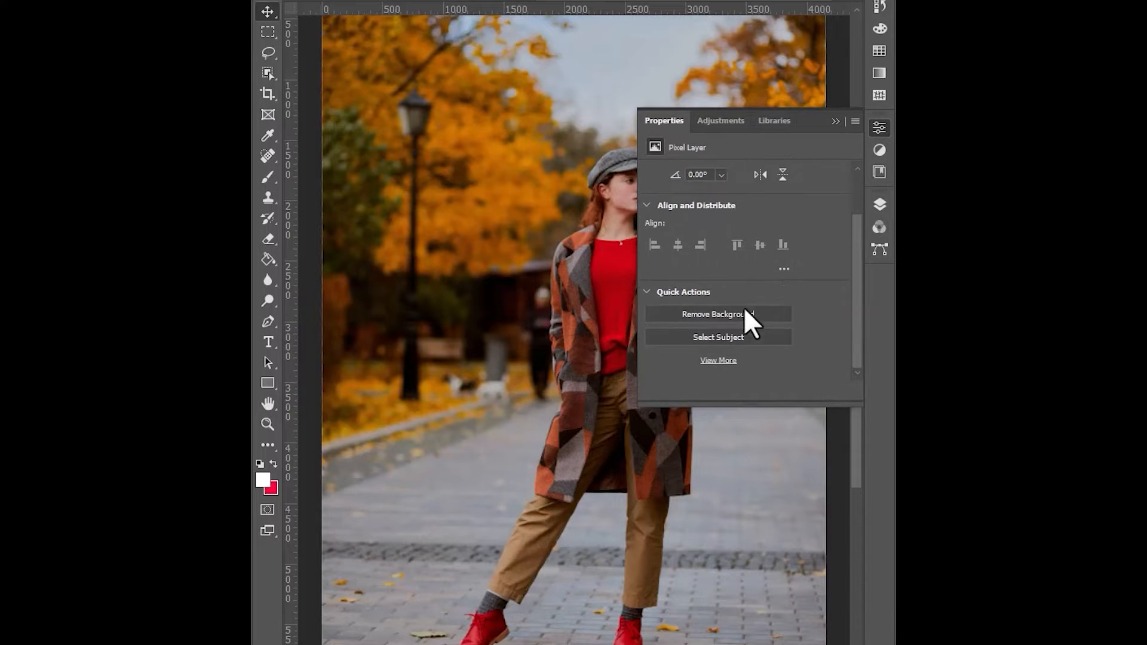
pyautogui.click(738, 315)
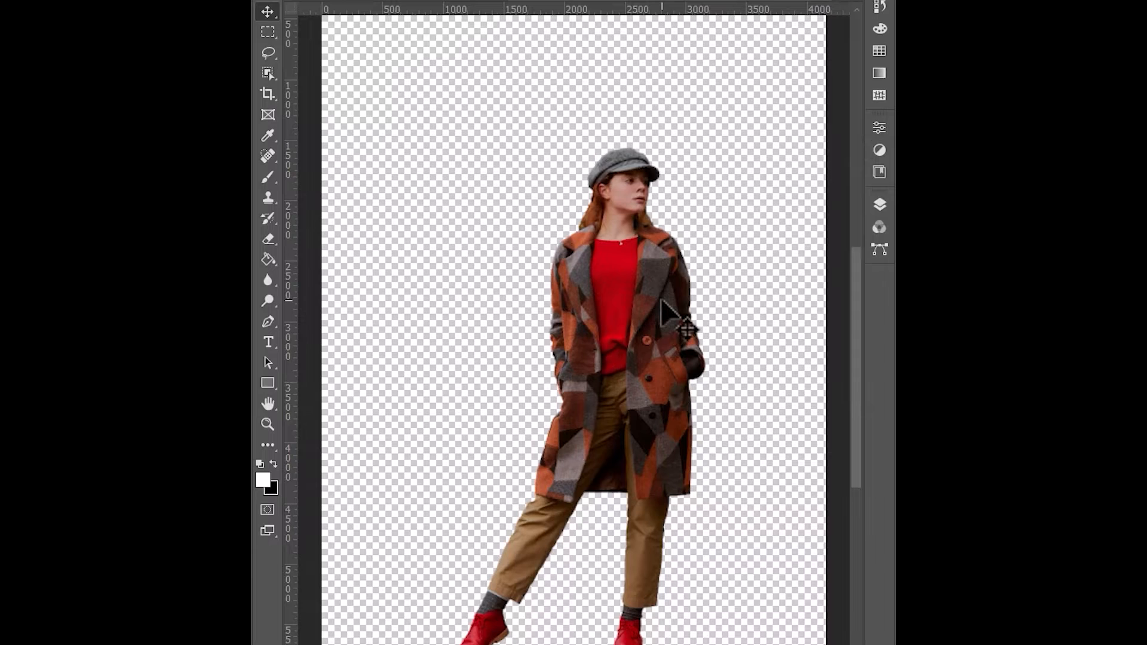
pyautogui.scroll(-4, 660, 302)
pyautogui.scroll(4, 658, 308)
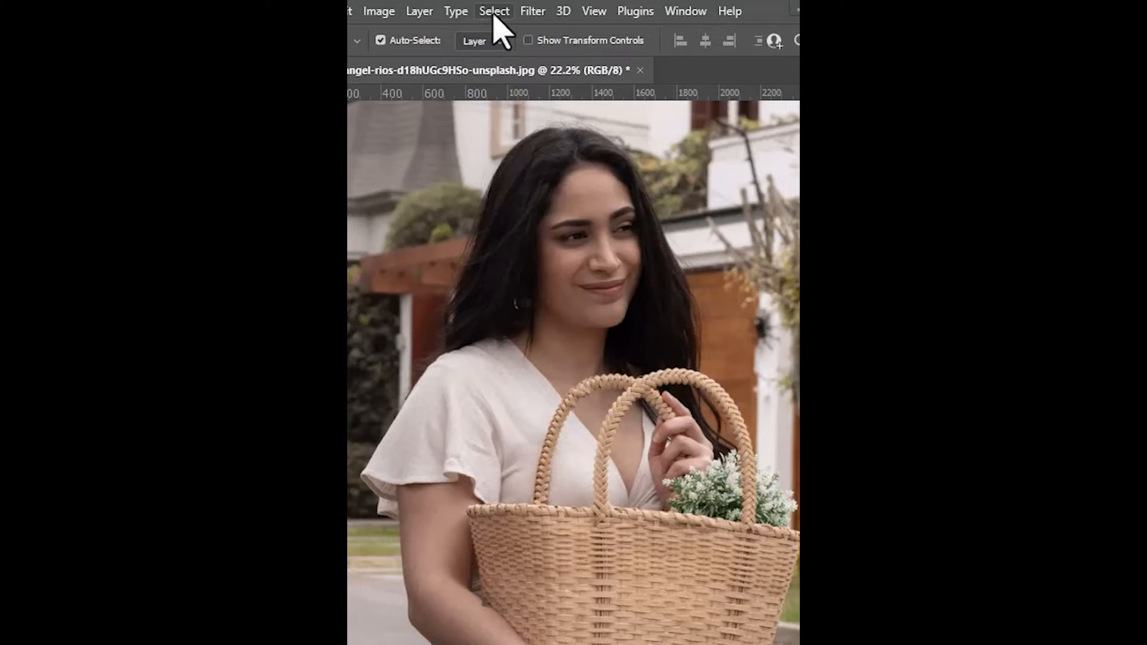
# - Select the woman with the basket using Select Subject and copy her onto a new layer
pyautogui.click(512, 9)
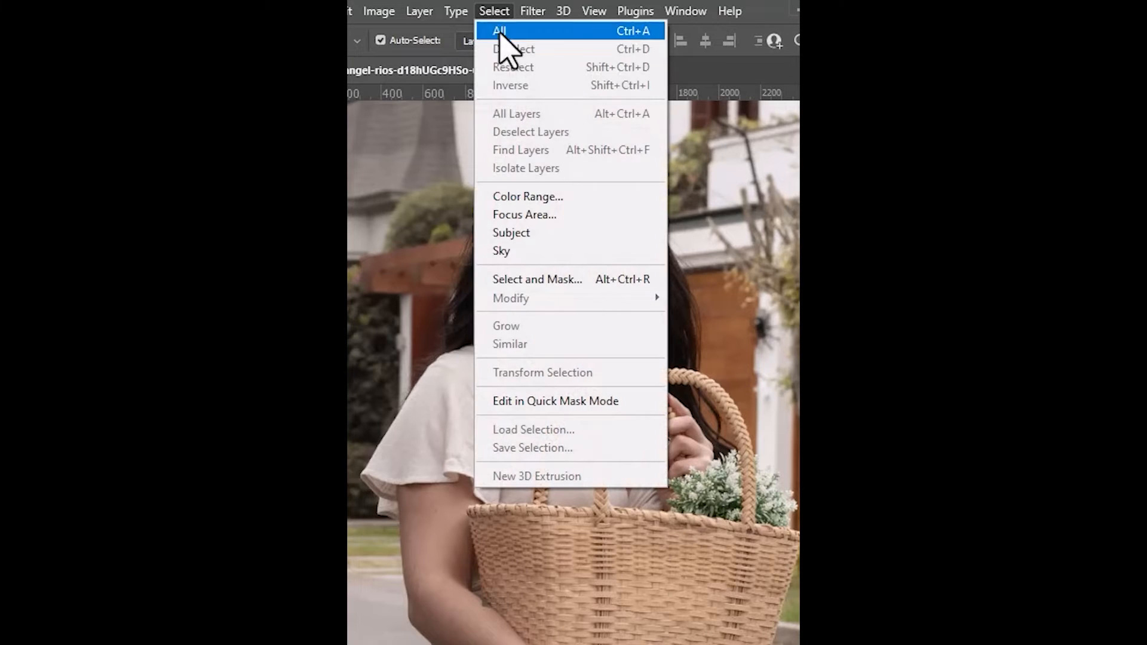
pyautogui.click(528, 235)
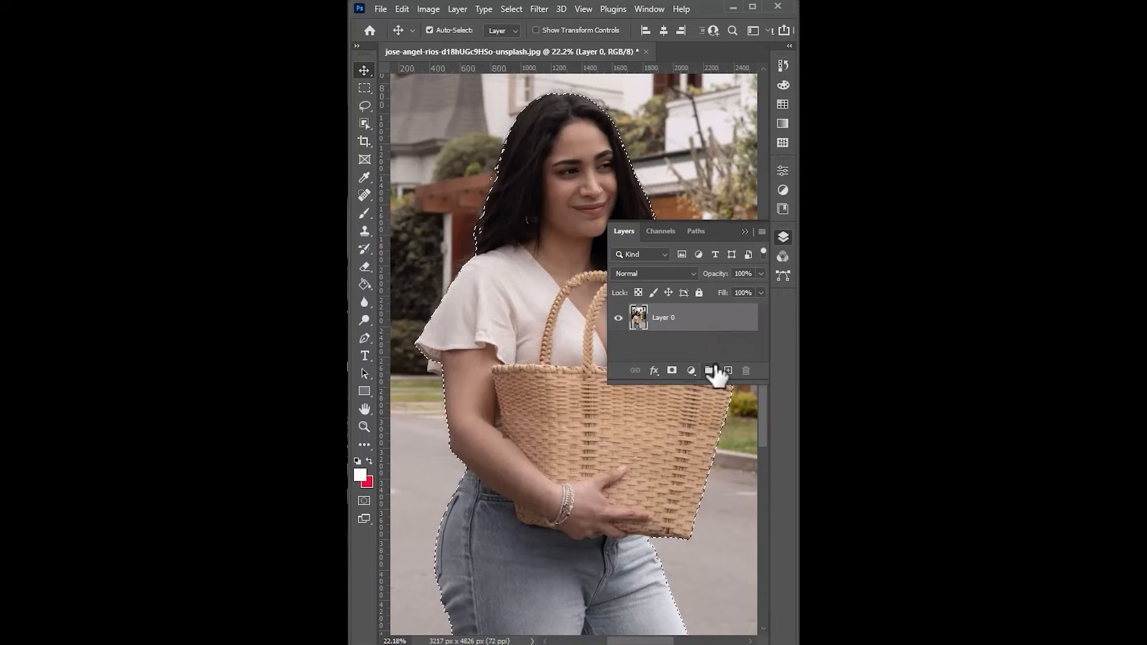
pyautogui.hotkey('ctrl', 'j')
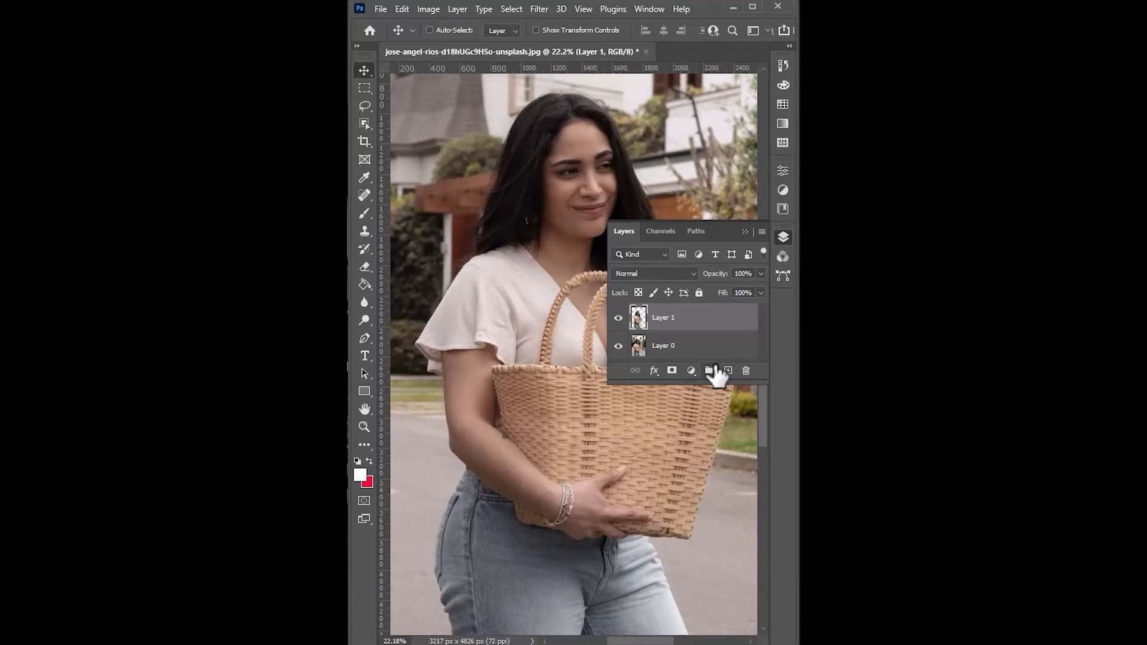
# - Load Layer 1's pixels as a selection and expand it by 10 pixels
pyautogui.rightClick(638, 320)
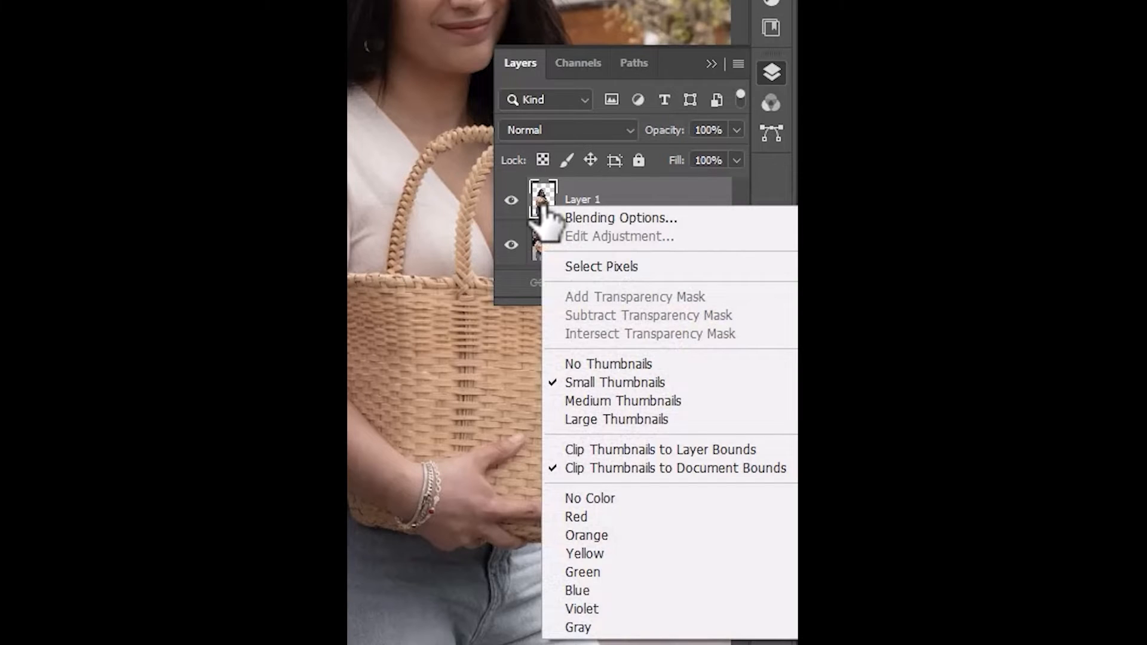
pyautogui.click(575, 267)
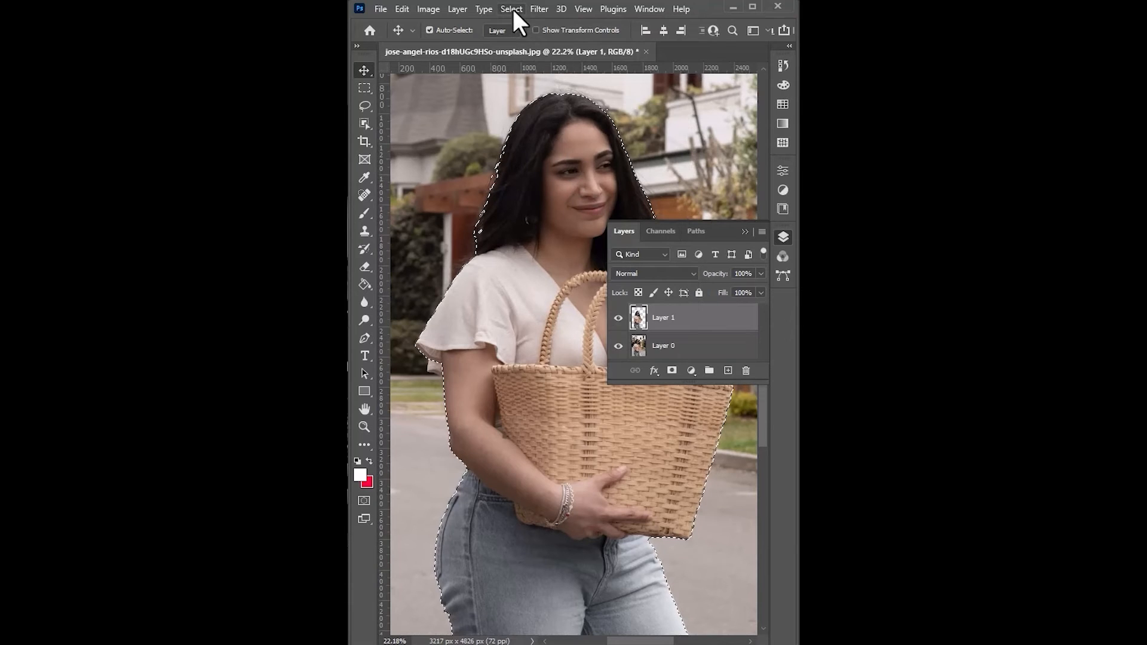
pyautogui.click(512, 7)
pyautogui.moveTo(545, 221)
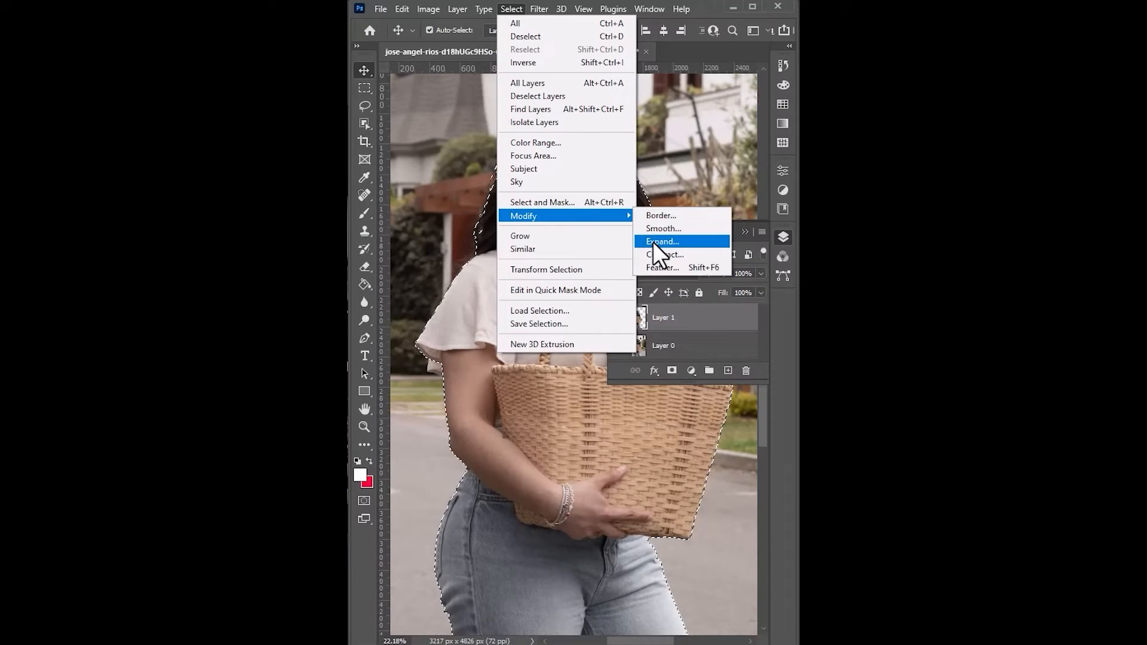
pyautogui.click(706, 362)
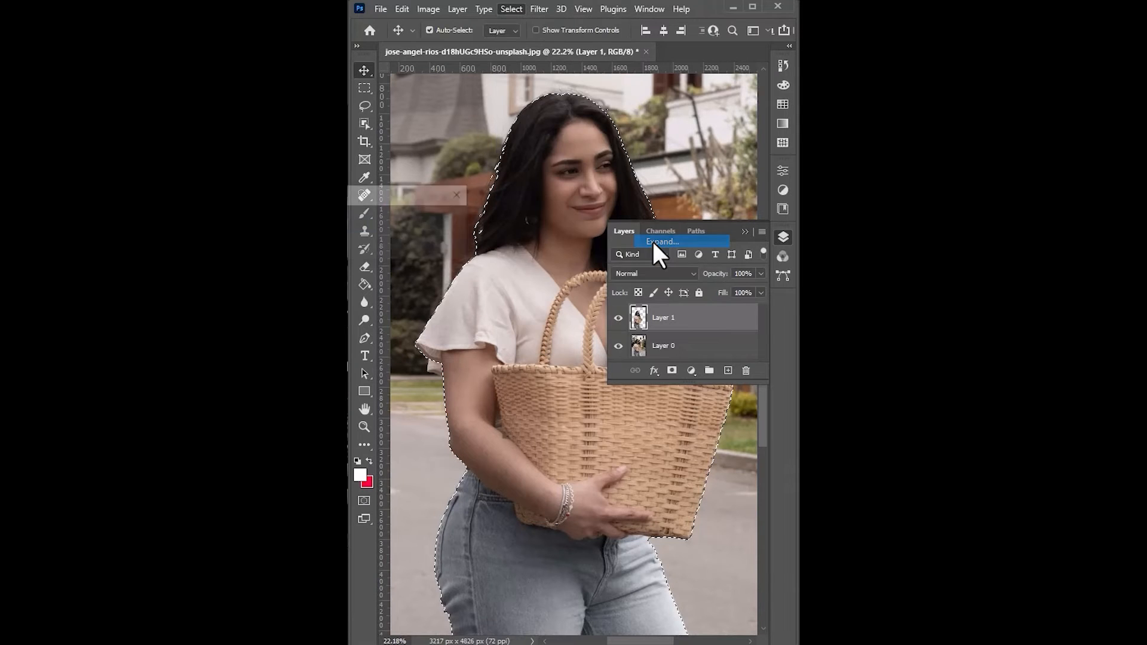
pyautogui.moveTo(700, 360); pyautogui.dragTo(597, 272)
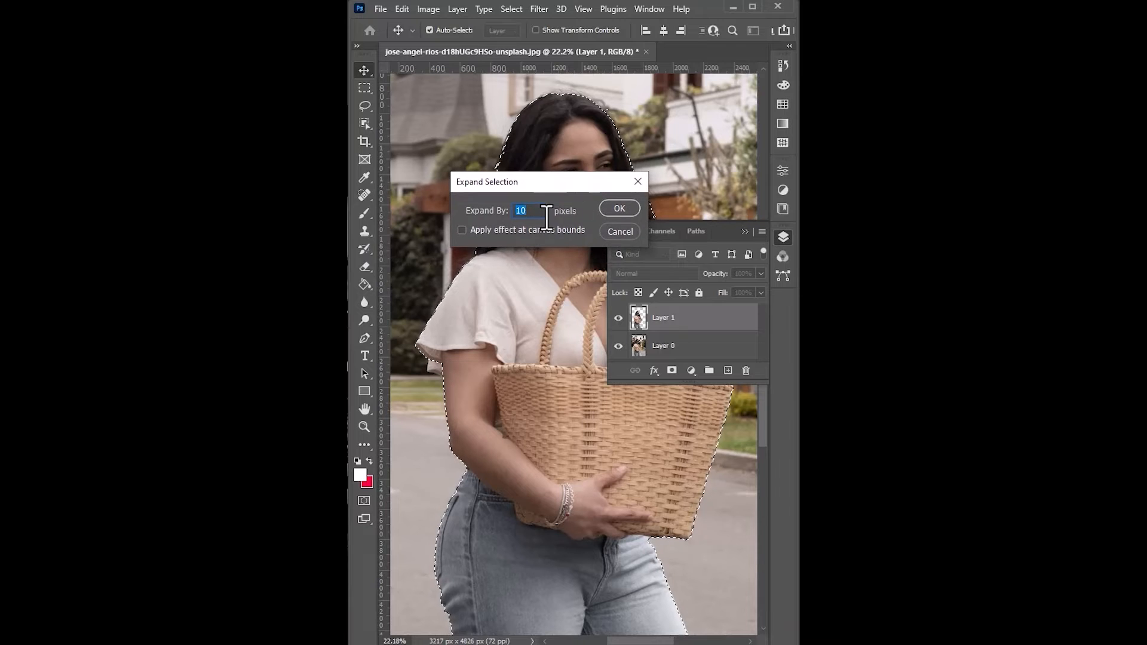
pyautogui.press('Return')
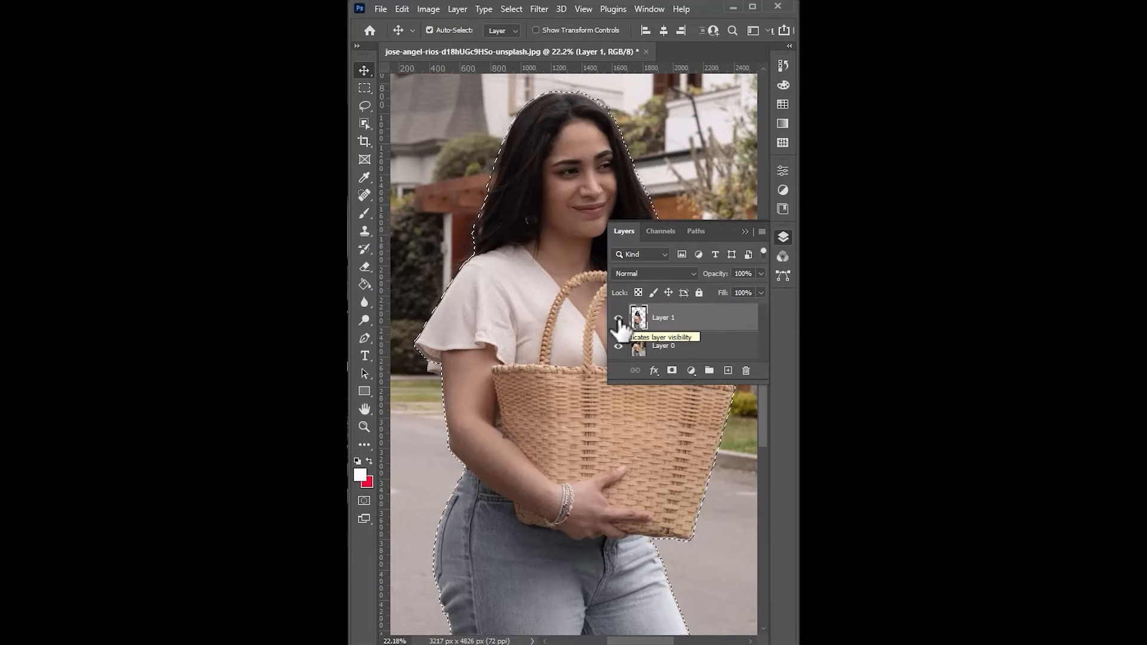
# - Hide Layer 1 and fill the expanded selection on Layer 0 with Content-Aware contents
pyautogui.click(619, 319)
pyautogui.click(664, 346)
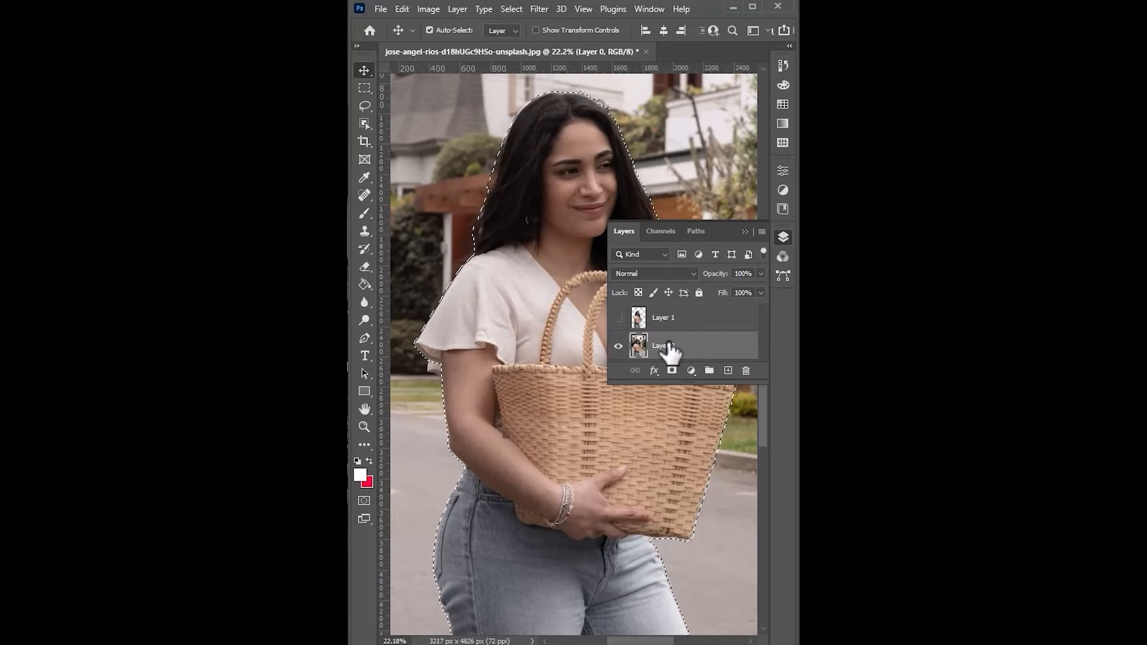
pyautogui.click(401, 9)
pyautogui.click(440, 222)
pyautogui.click(547, 177)
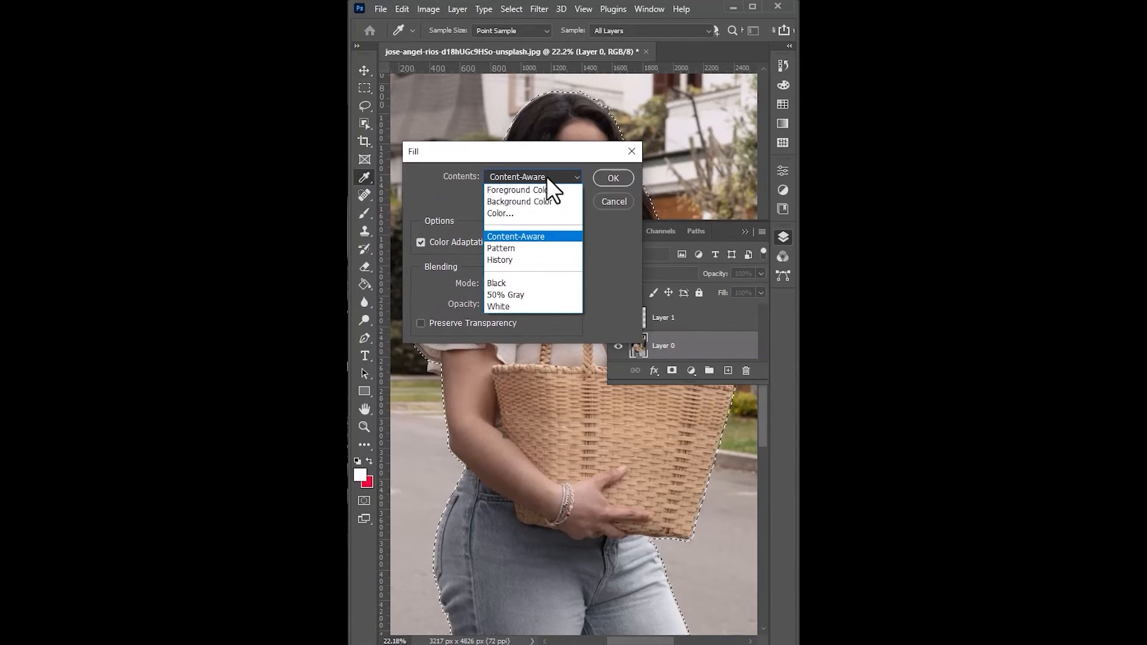
pyautogui.click(510, 238)
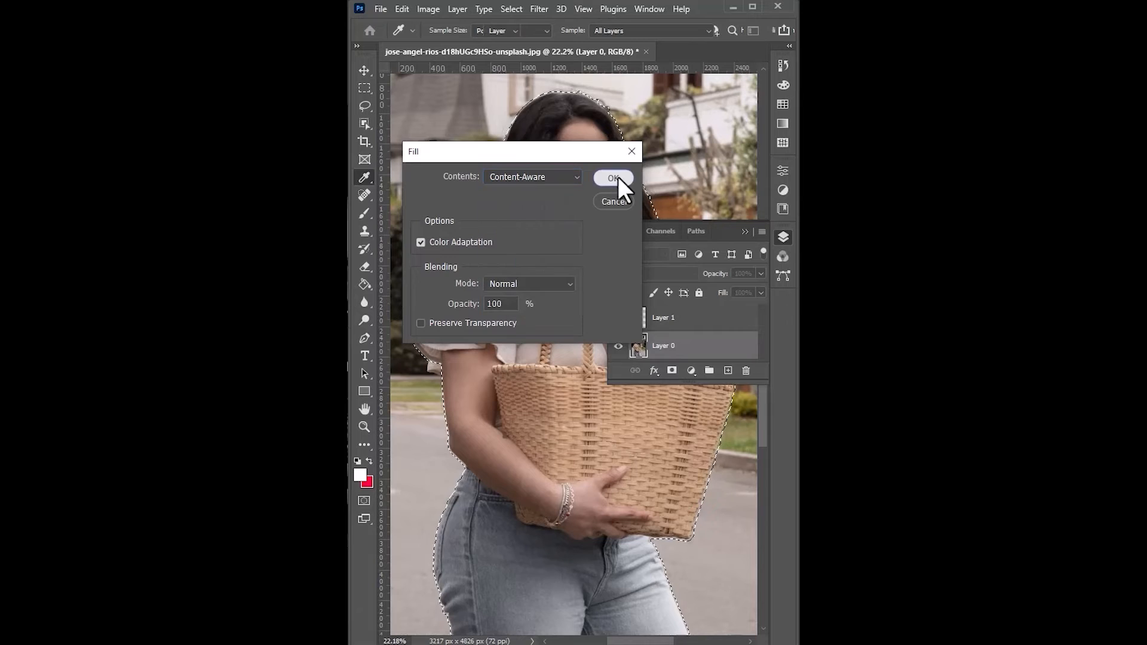
pyautogui.click(616, 178)
# - Make Layer 1 visible and clear the selection around the woman
pyautogui.press('v')
pyautogui.click(619, 319)
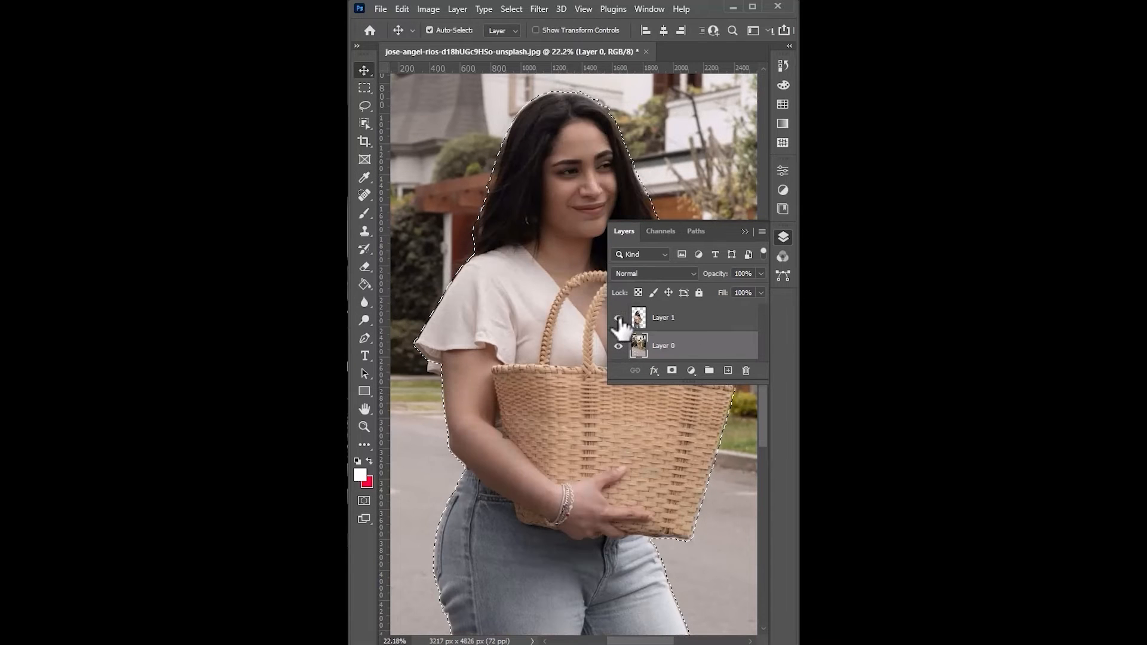
pyautogui.click(735, 239)
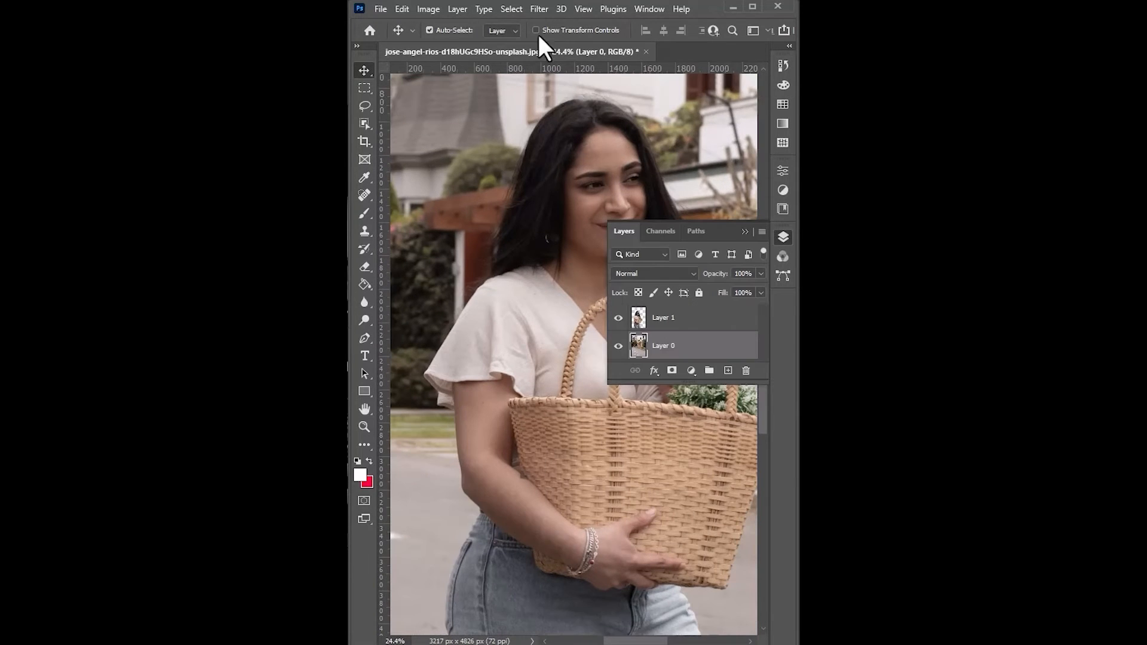
# - Apply a Gaussian Blur with a 33.2 pixel radius to the Layer 0 background
pyautogui.click(540, 9)
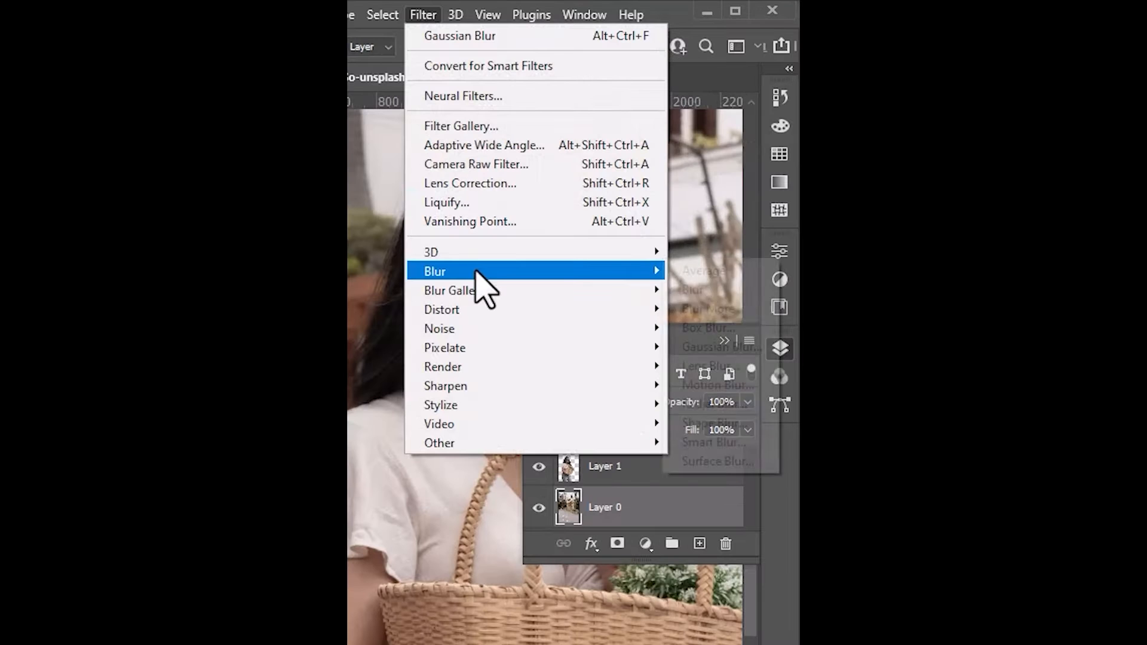
pyautogui.moveTo(651, 185)
pyautogui.click(721, 348)
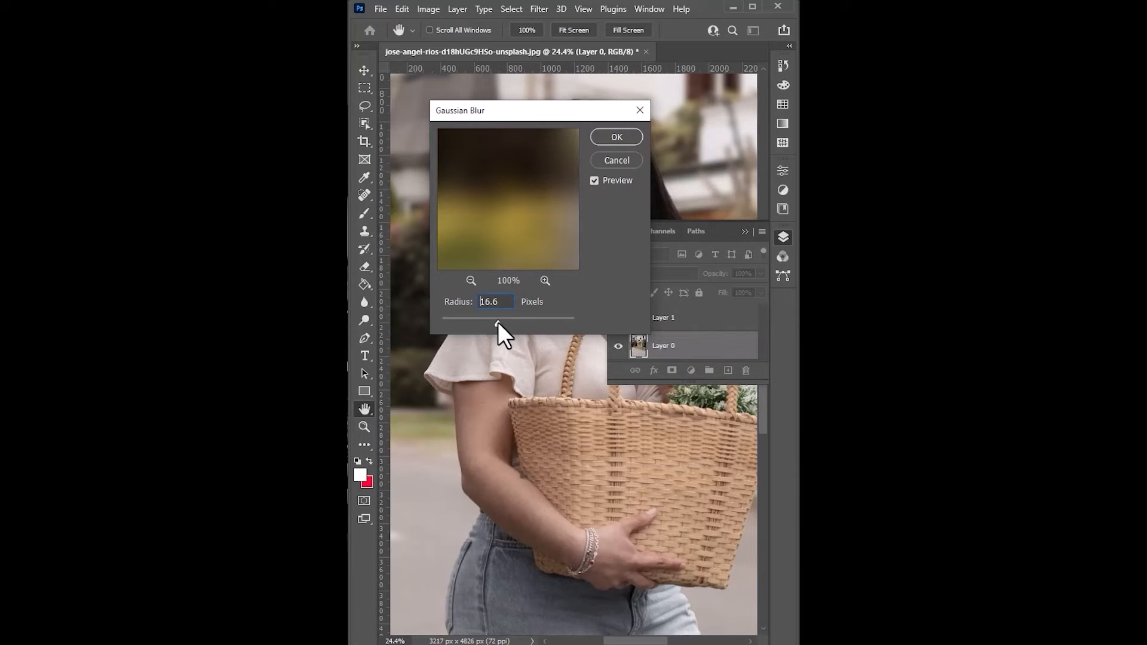
pyautogui.moveTo(501, 321); pyautogui.dragTo(503, 321)
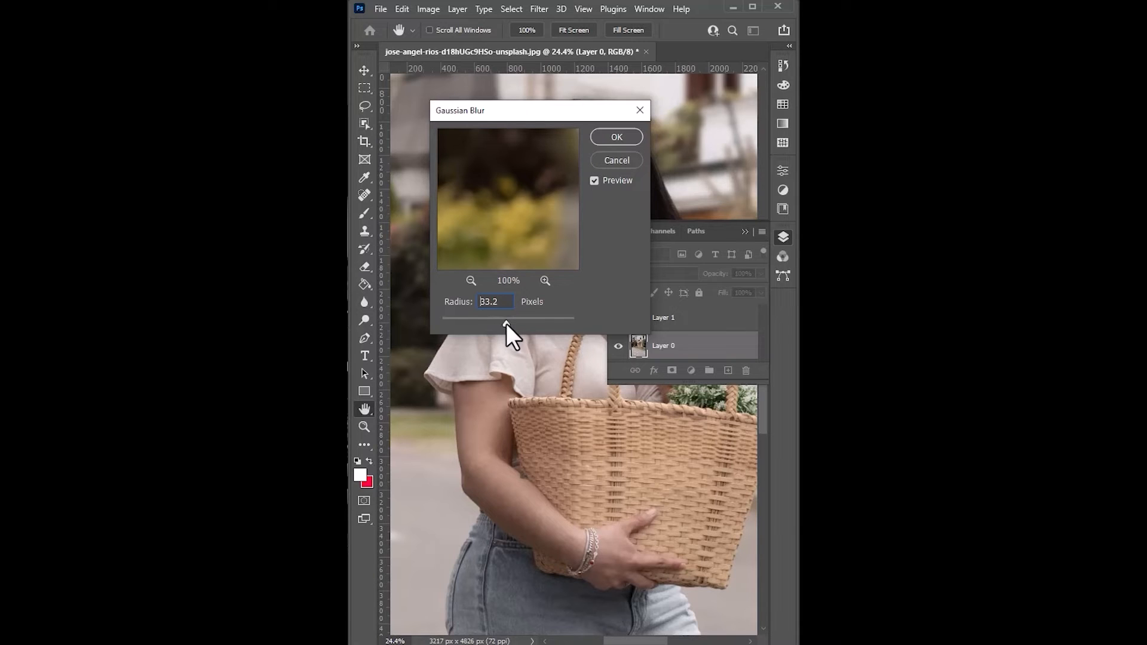
pyautogui.click(616, 140)
pyautogui.click(744, 232)
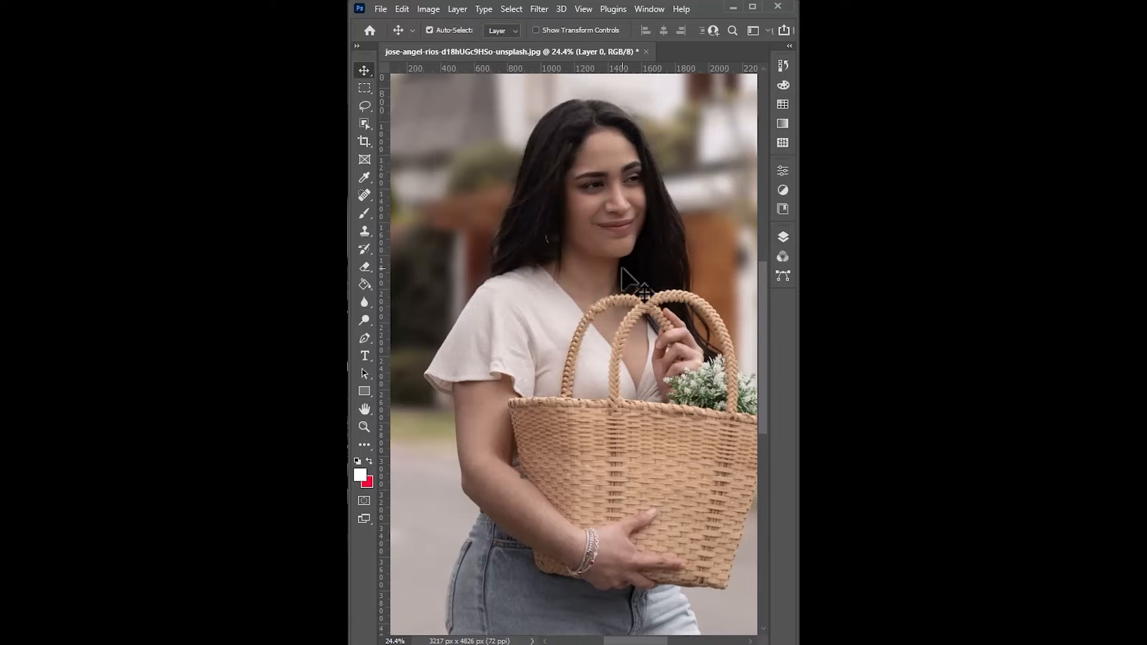
pyautogui.moveTo(622, 309); pyautogui.dragTo(622, 308)
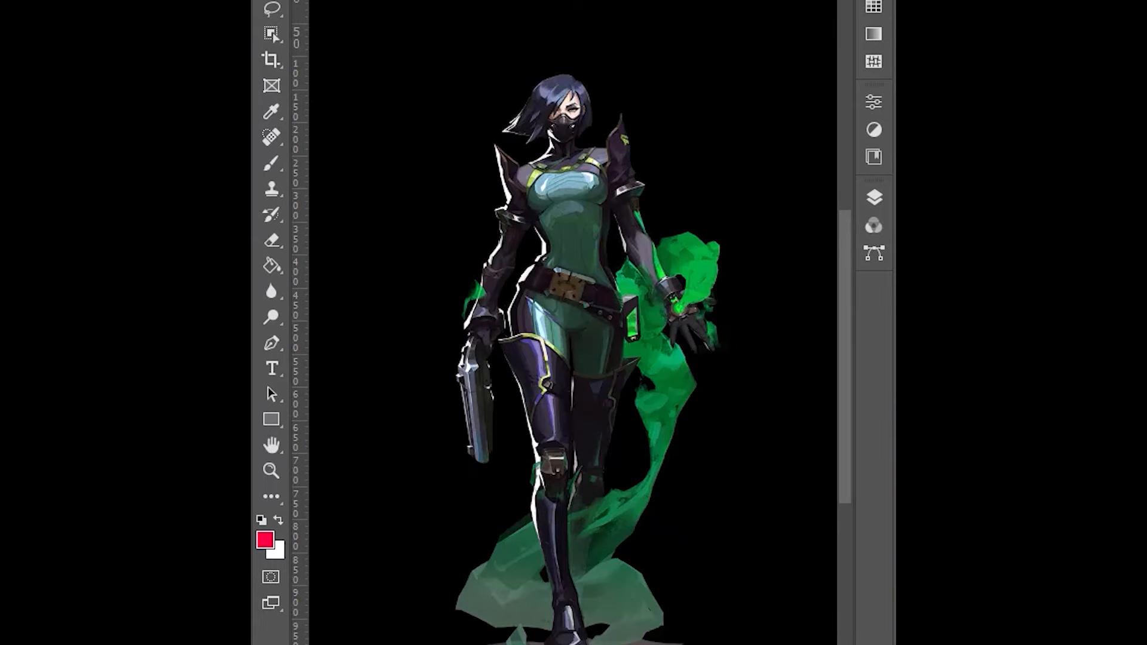
# - Duplicate the character's Layer 1 above the black rectangle
pyautogui.click(874, 198)
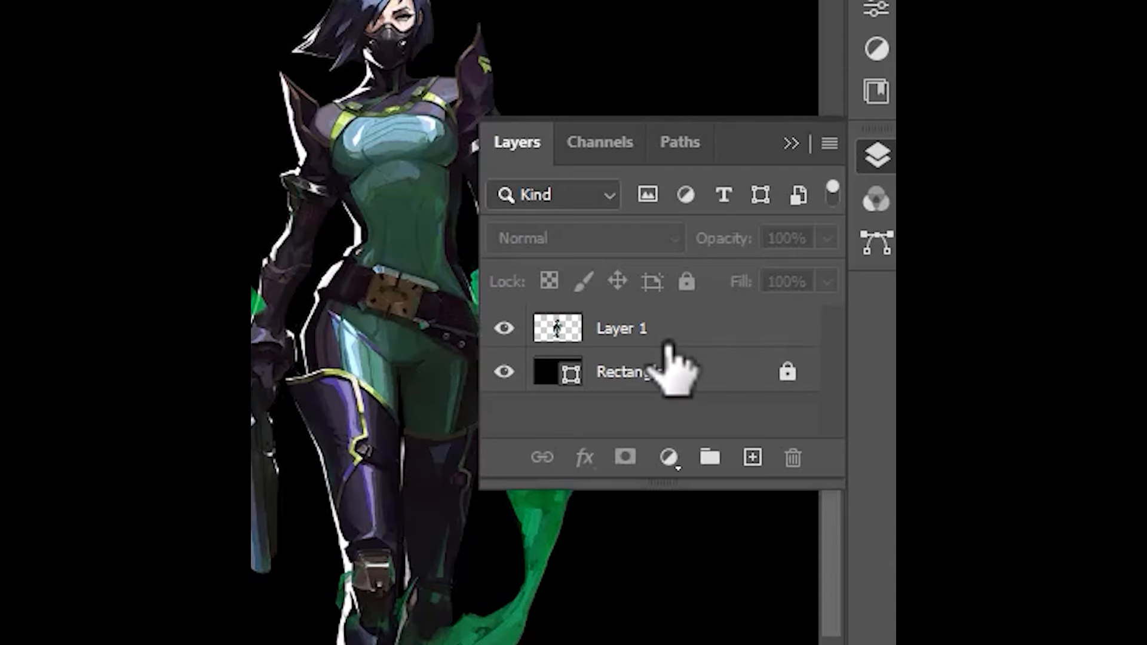
pyautogui.click(669, 353)
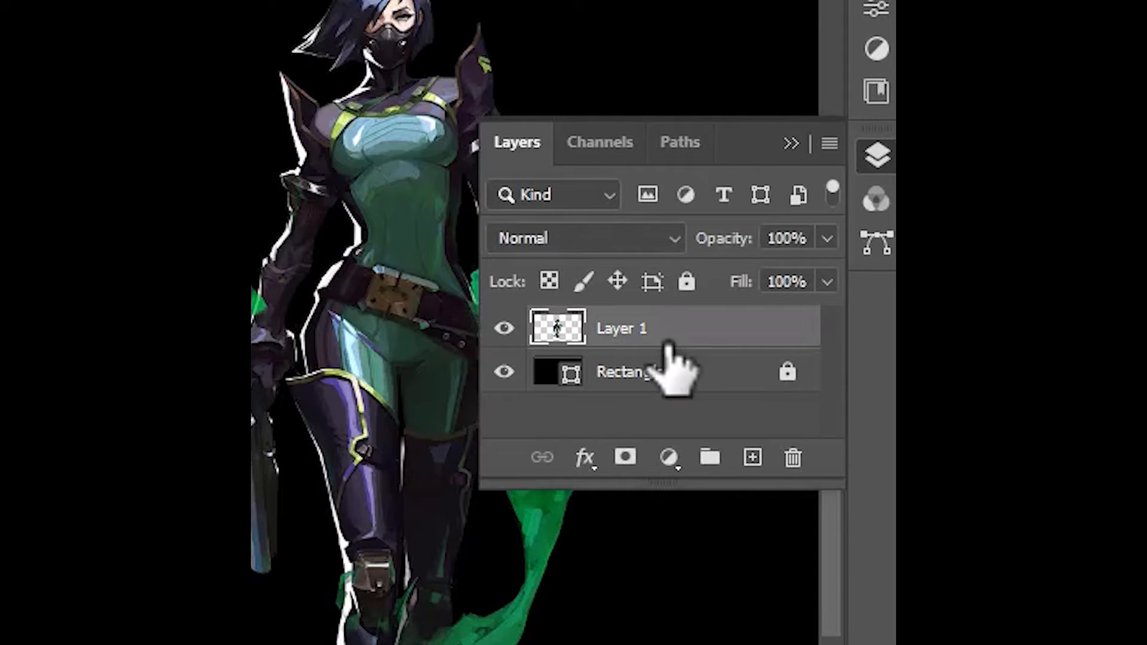
pyautogui.moveTo(668, 348); pyautogui.dragTo(754, 460)
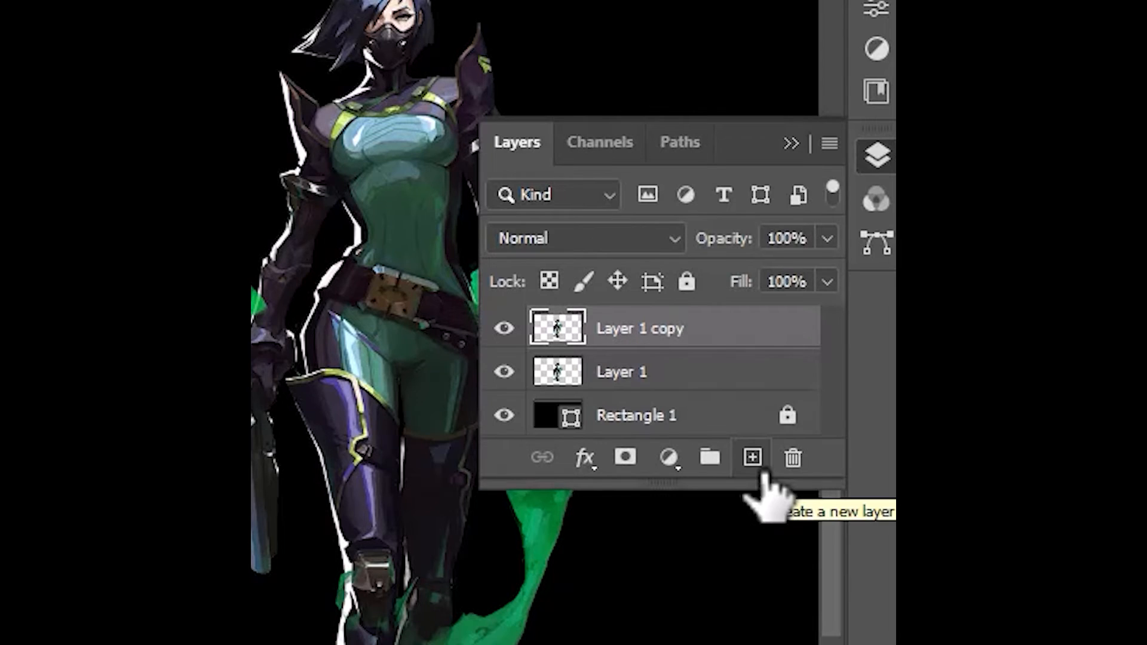
pyautogui.click(753, 459)
pyautogui.click(791, 144)
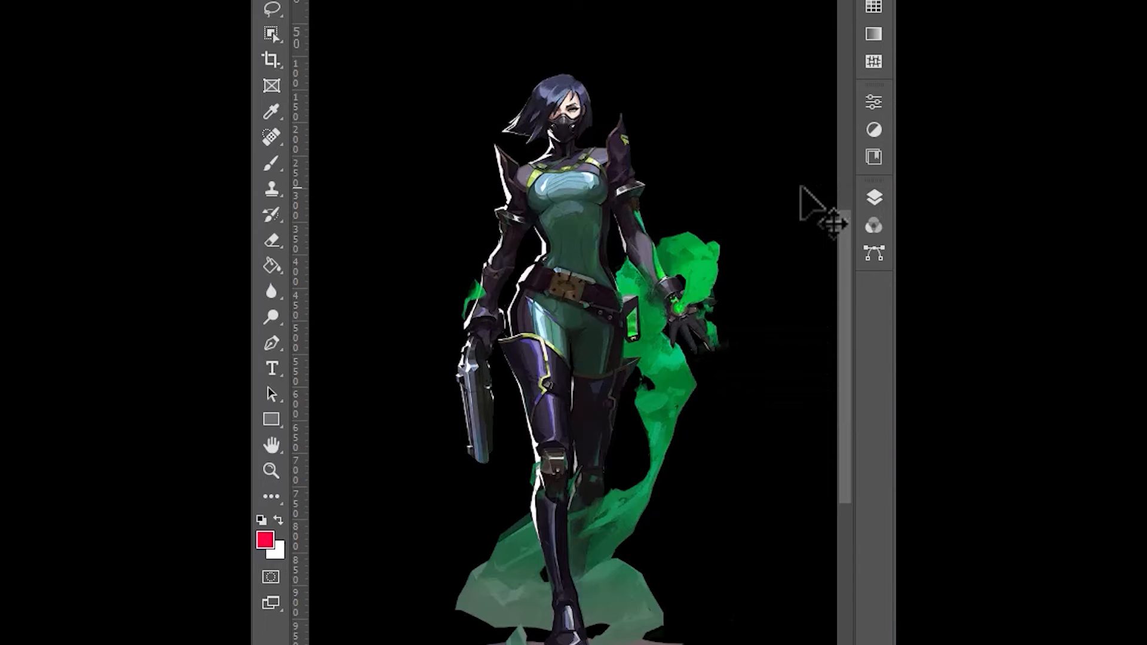
# - Add the white text VIPER across the character's hips
pyautogui.press('t')
pyautogui.click(578, 304)
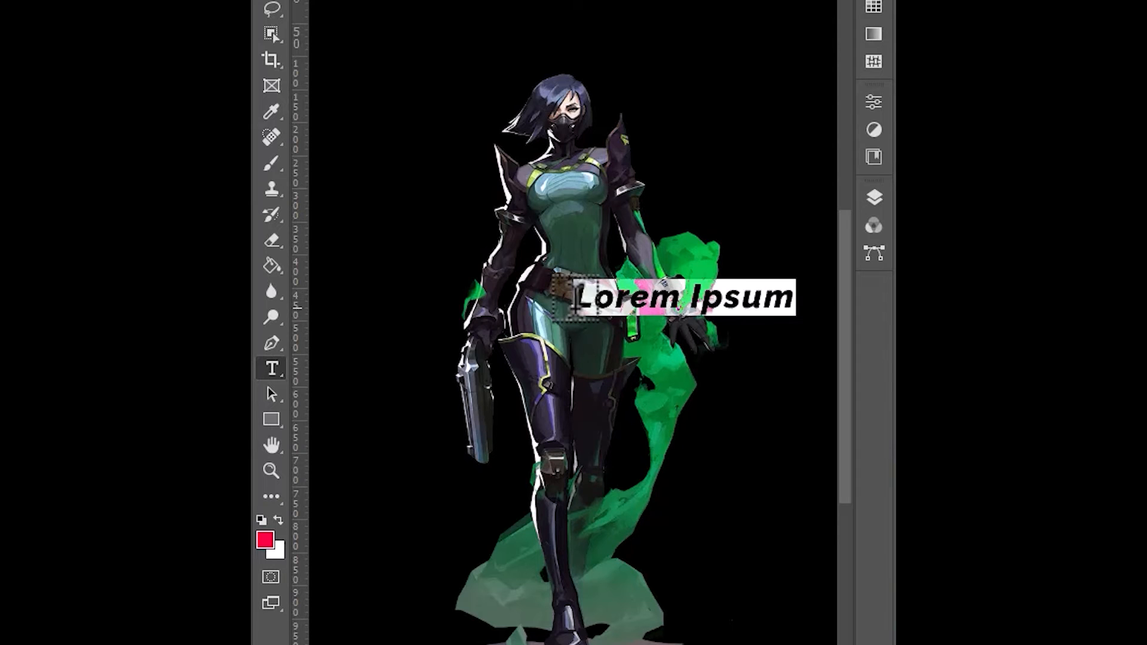
pyautogui.write('VIPER')
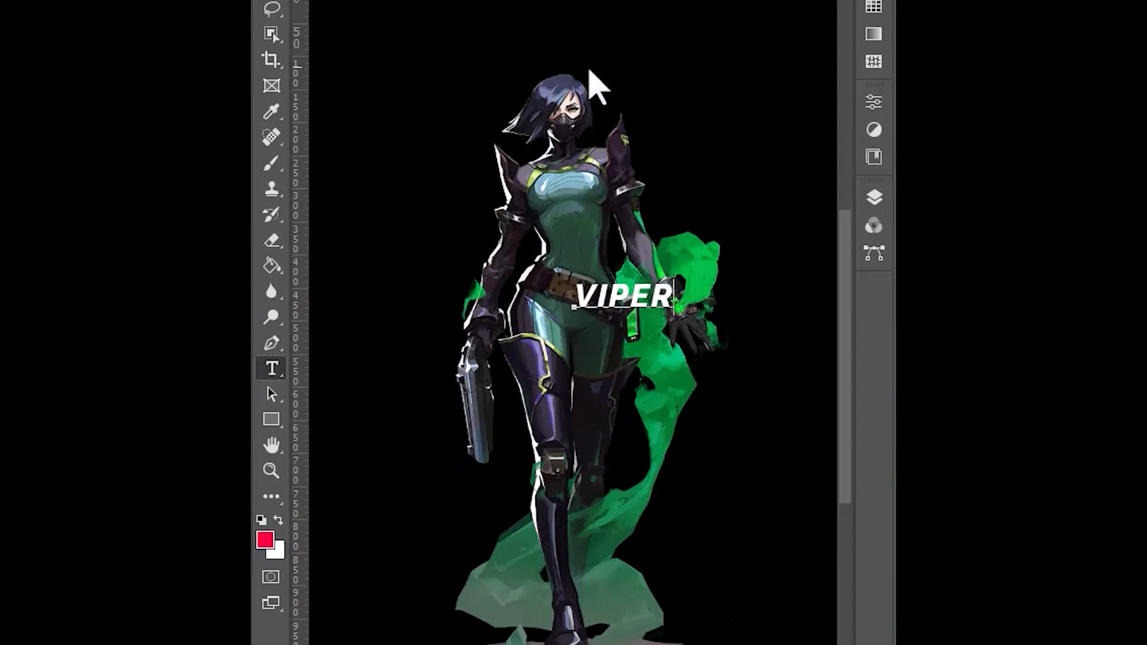
pyautogui.hotkey('ctrl', 'Return')
pyautogui.press('v')
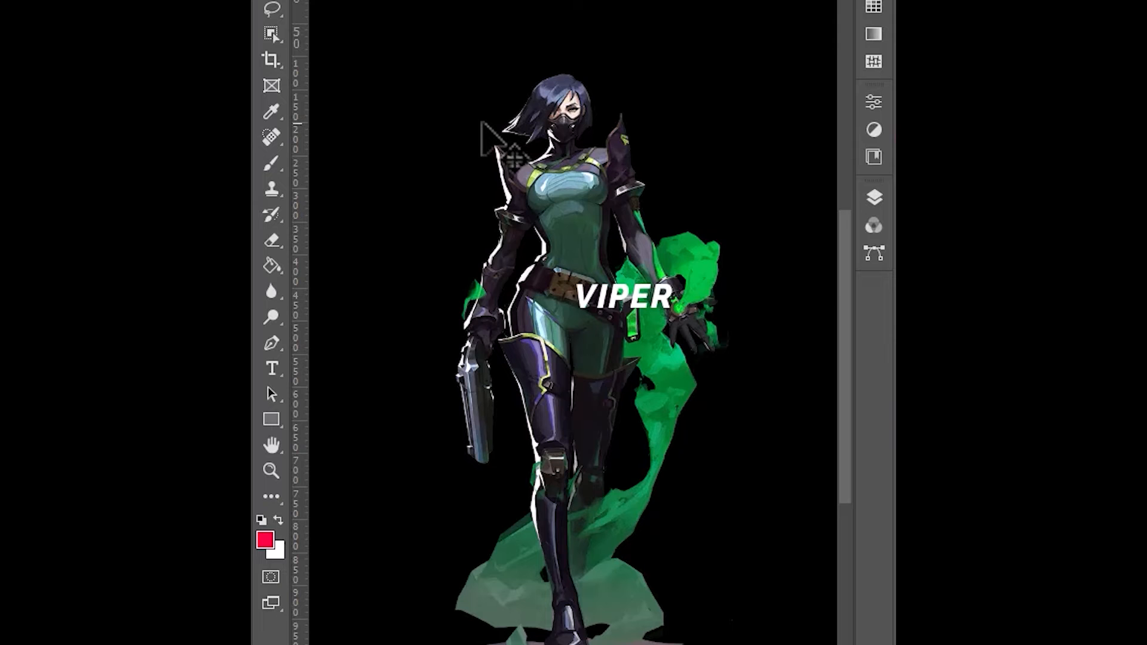
# - Enlarge the VIPER text across the character's hips and thighs and rotate it to slant upward to the right
pyautogui.press('ctrl')
pyautogui.hotkey('ctrl', 't')
pyautogui.moveTo(674, 308); pyautogui.dragTo(765, 433)
pyautogui.moveTo(783, 269); pyautogui.dragTo(759, 221)
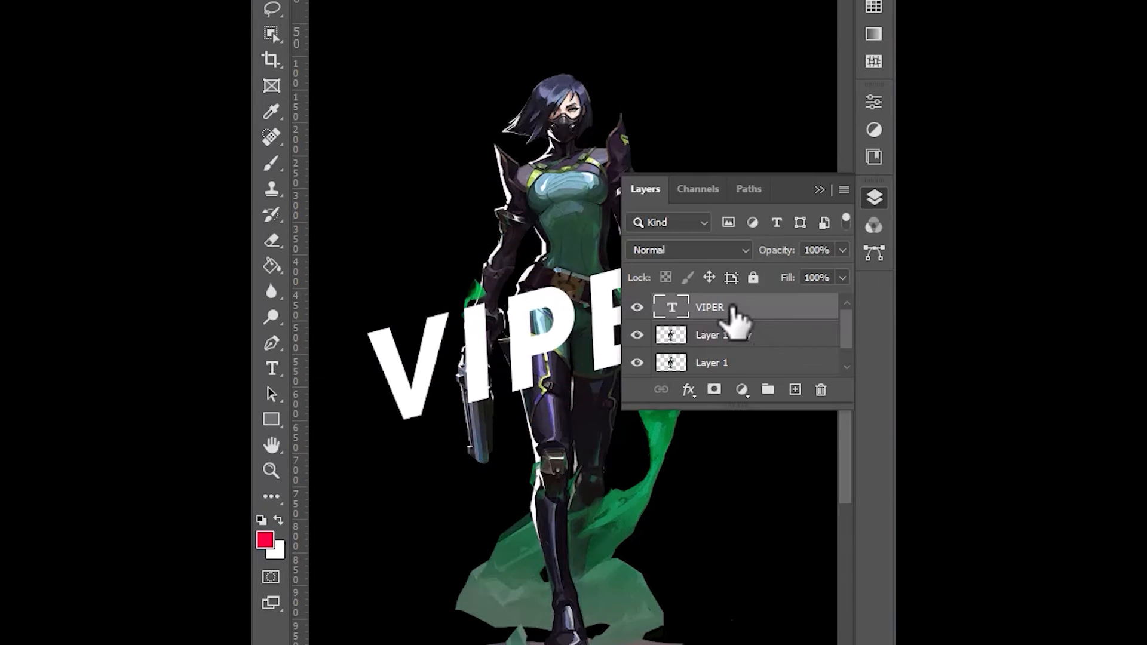
# - Move the VIPER text layer beneath Layer 1 copy and clip Layer 1 copy to the text with a clipping mask
pyautogui.moveTo(734, 311); pyautogui.dragTo(674, 338)
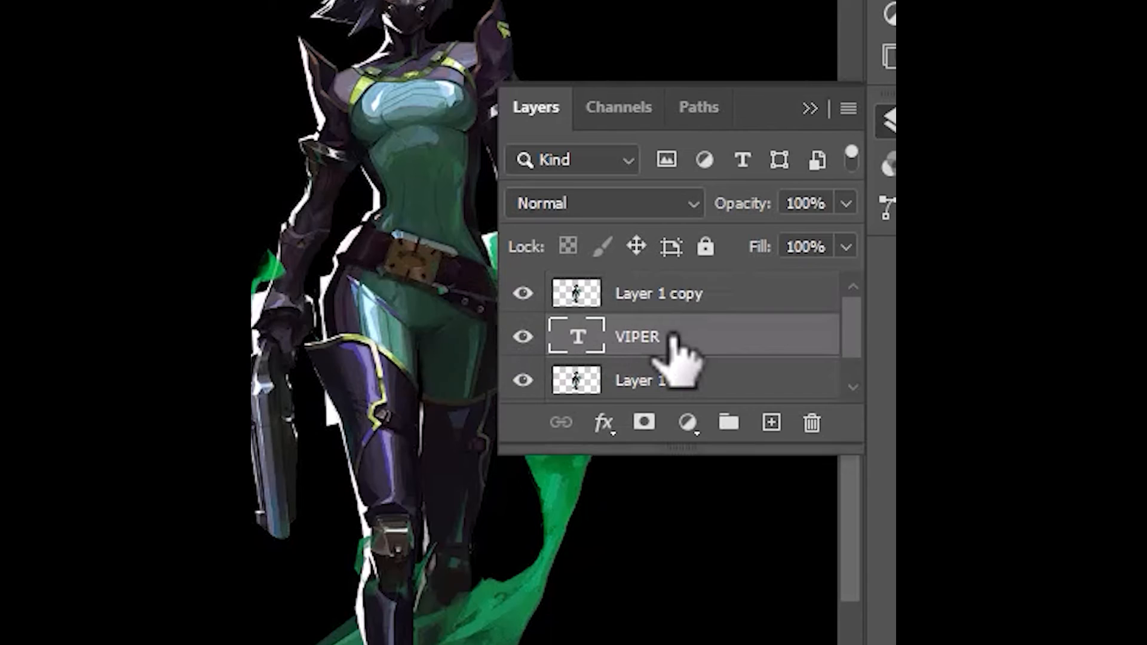
pyautogui.click(662, 299)
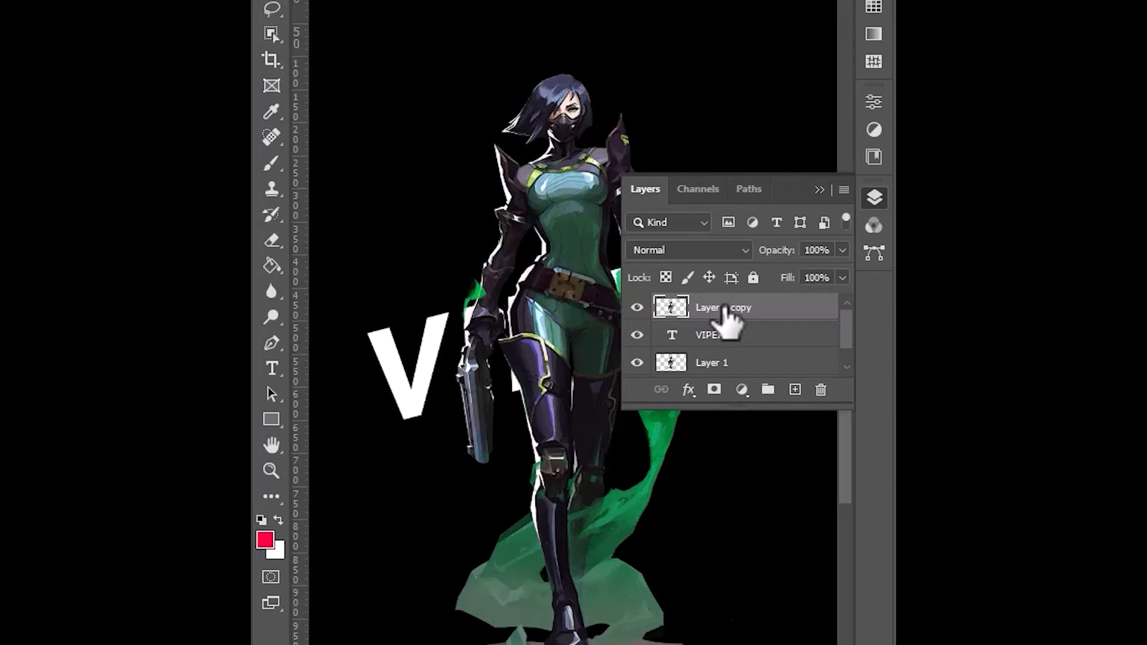
pyautogui.rightClick(725, 310)
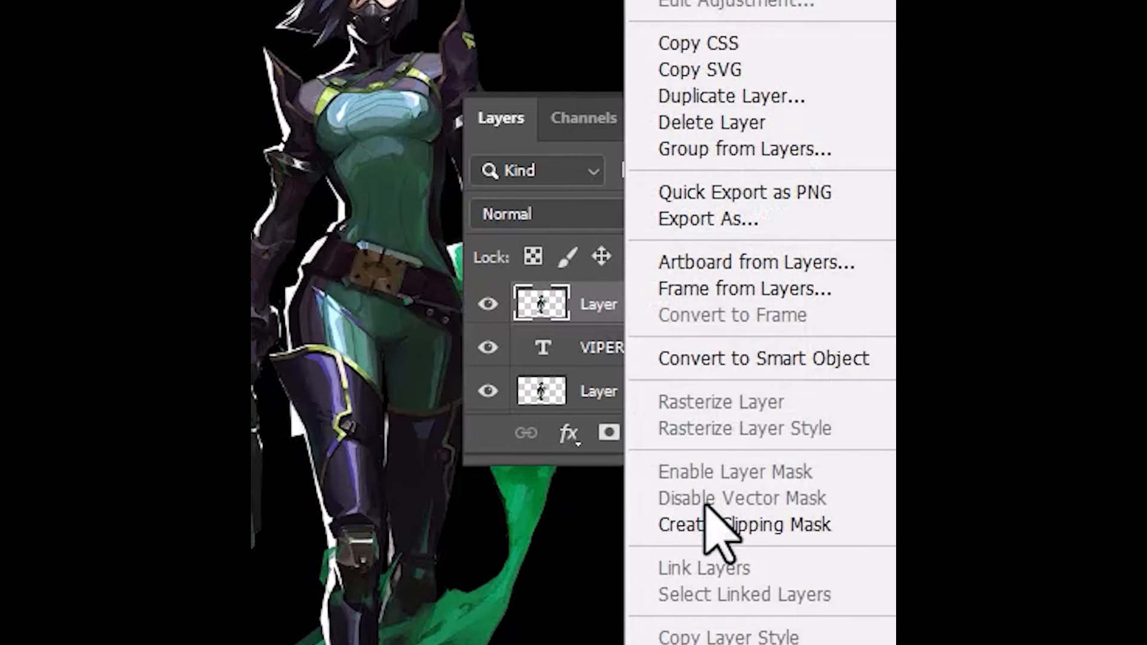
pyautogui.click(708, 526)
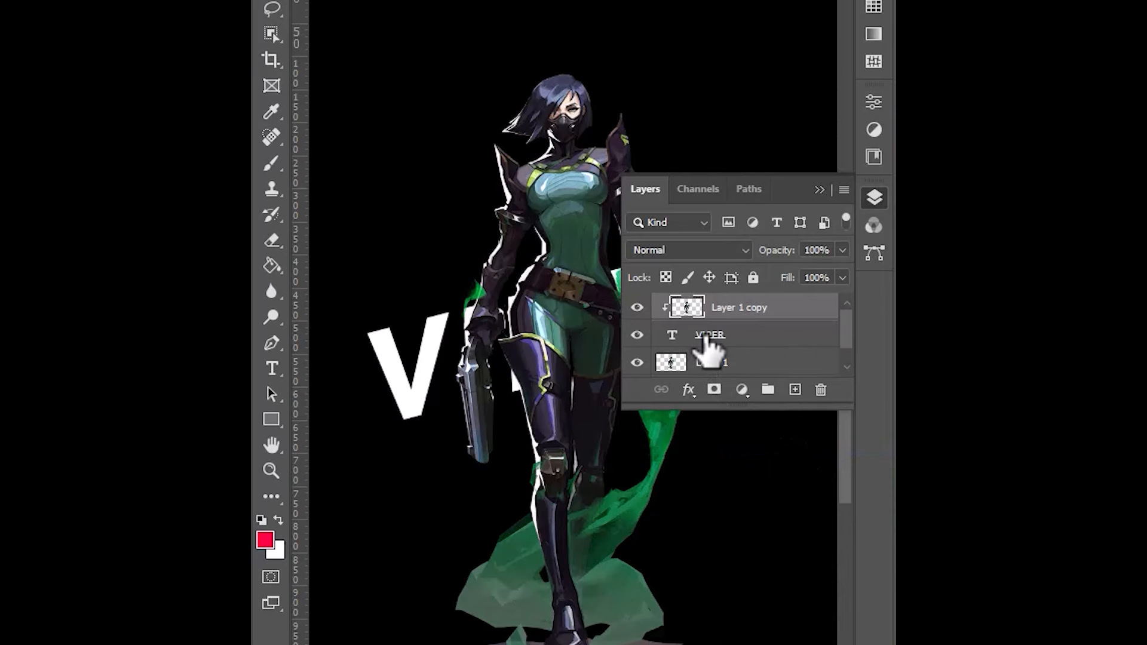
# - Add a 5 px white inside Stroke at 100% opacity to the VIPER text layer
pyautogui.click(706, 338)
pyautogui.click(689, 389)
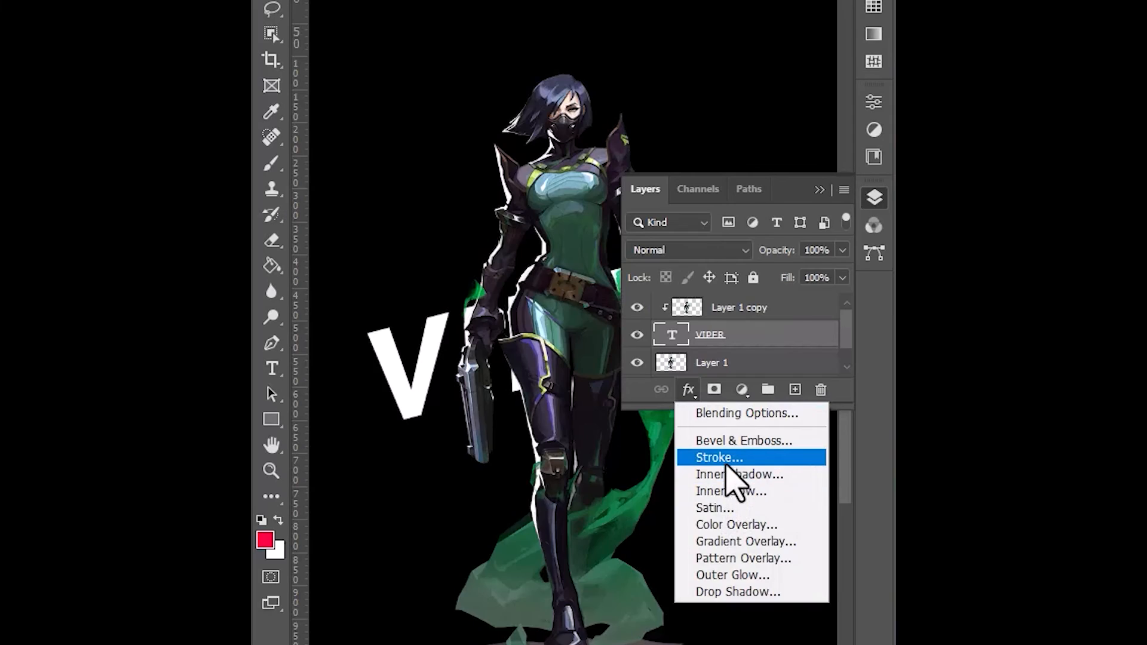
pyautogui.click(728, 459)
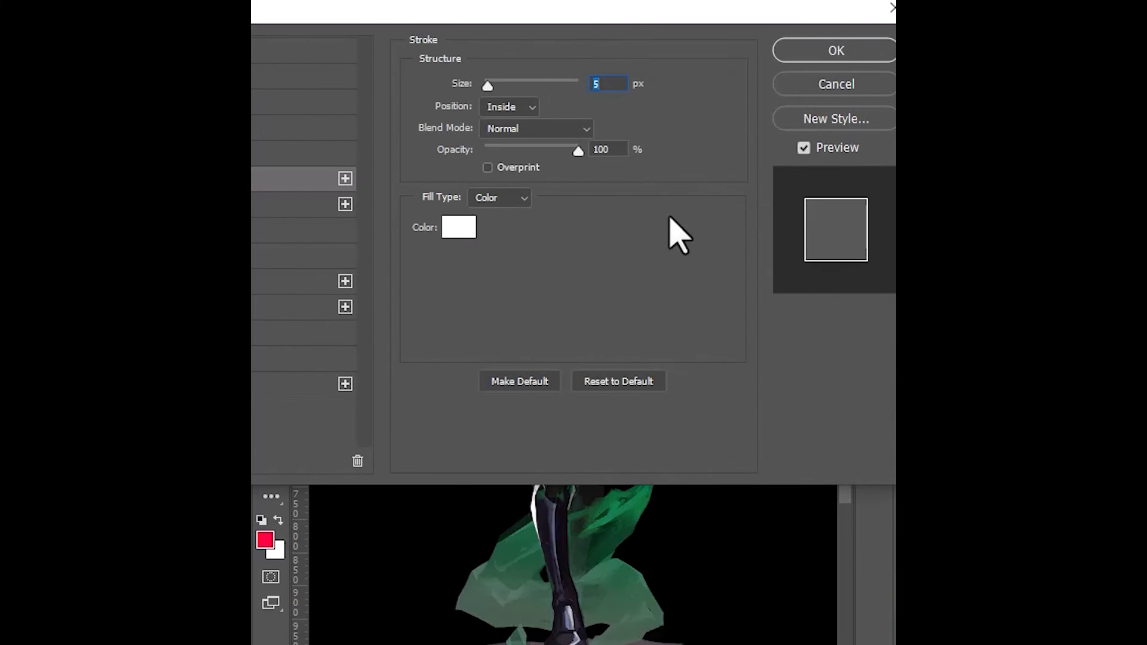
pyautogui.write('5')
pyautogui.click(801, 51)
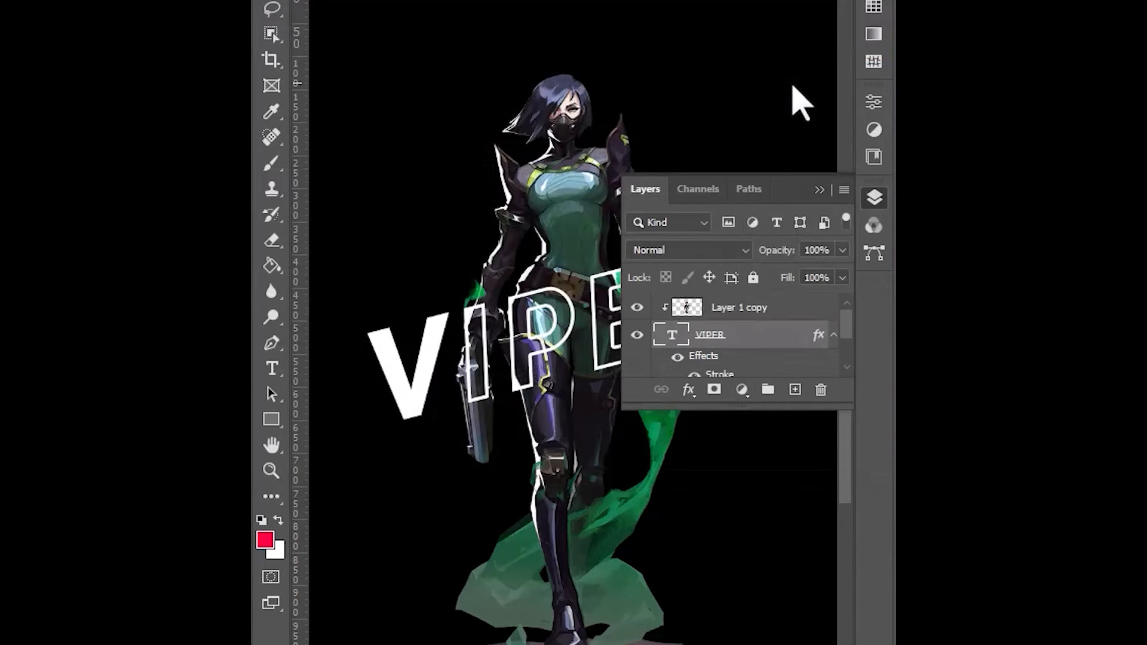
pyautogui.click(793, 87)
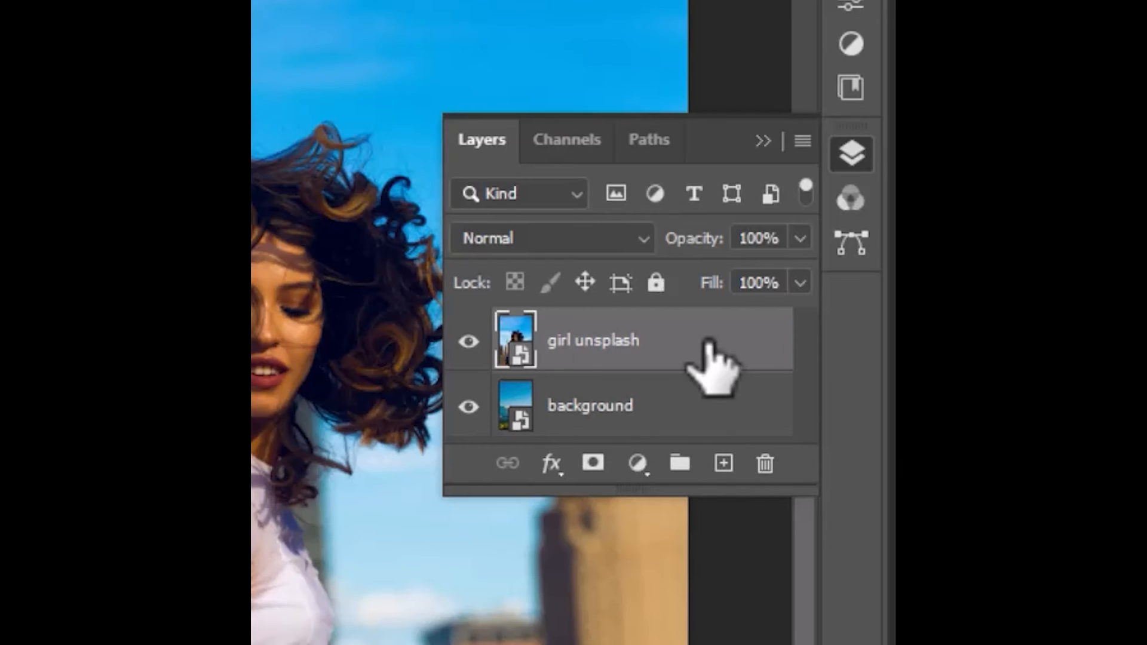
# - Select the woman on the girl unsplash layer in Select and Mask, viewing the mask in black and white
pyautogui.click(418, 2)
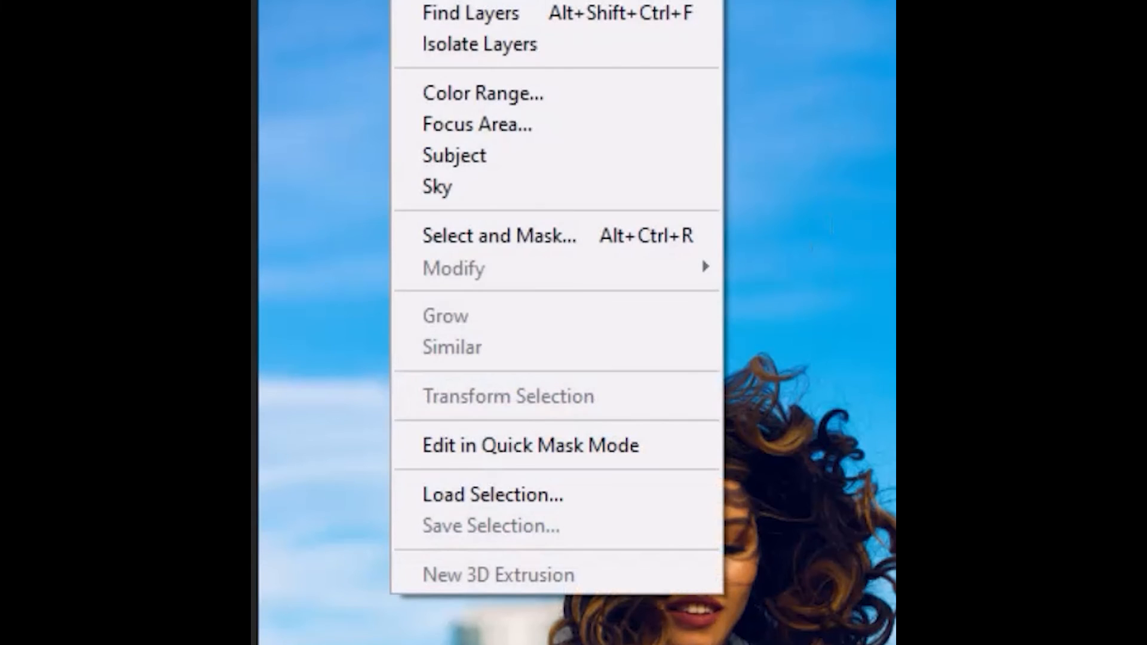
pyautogui.click(478, 245)
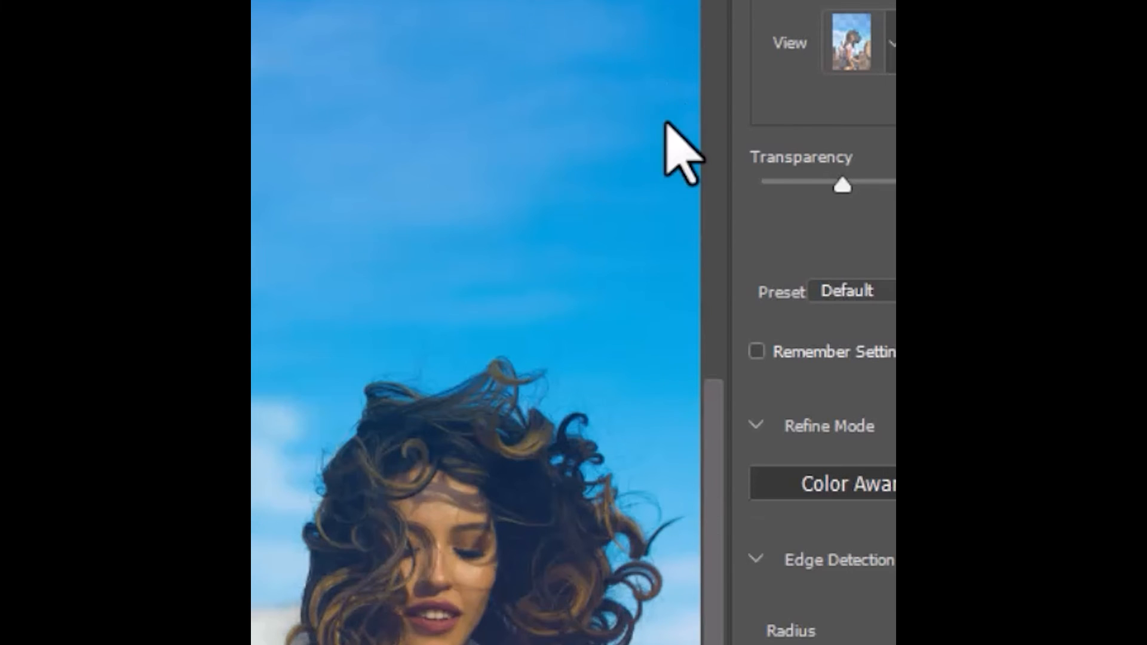
pyautogui.click(852, 42)
pyautogui.click(542, 267)
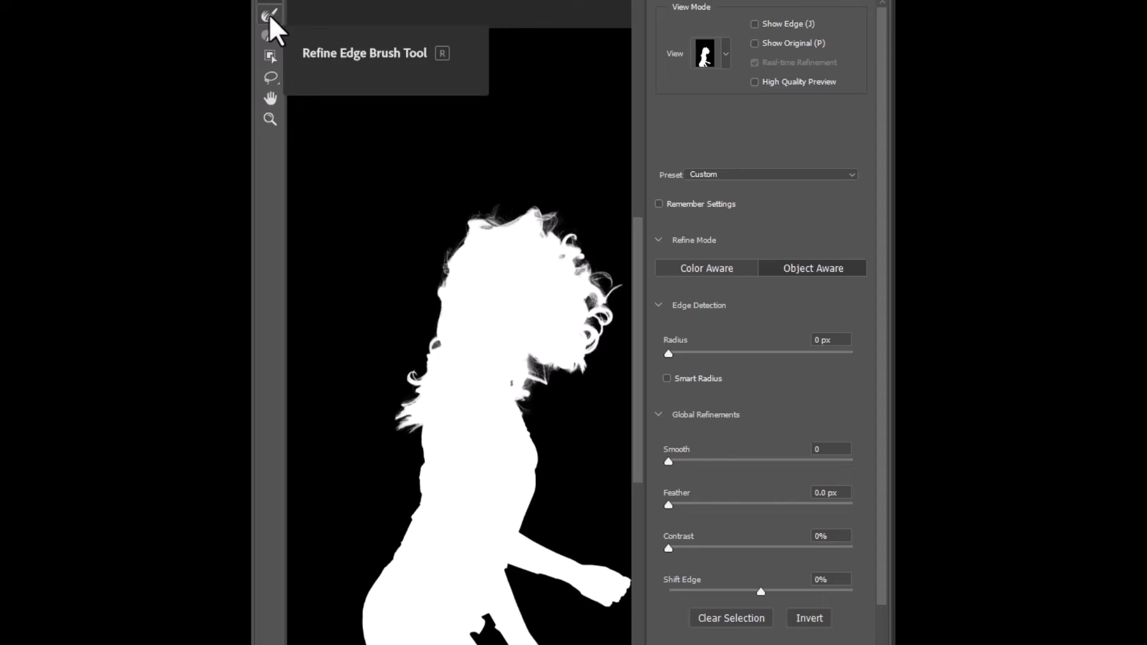
# - Refine the mask along the woman's hair outline and loose curls with the Refine Edge Brush
pyautogui.click(269, 13)
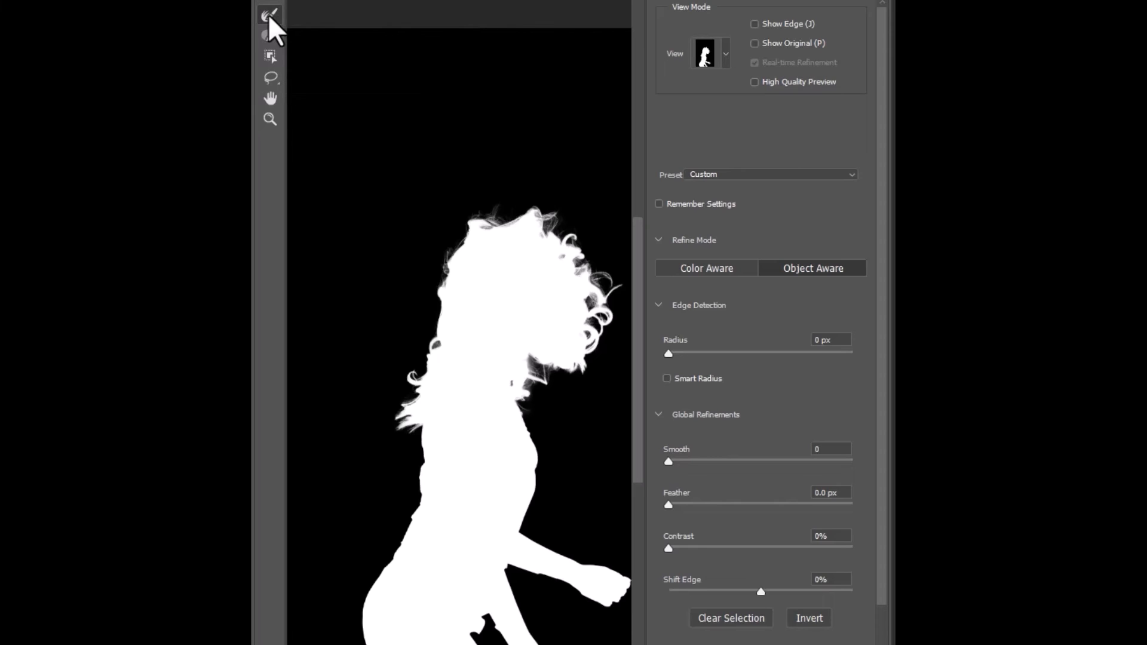
pyautogui.moveTo(478, 225)
pyautogui.mouseDown()
pyautogui.moveTo(533, 225)
pyautogui.moveTo(593, 303)
pyautogui.mouseUp()
pyautogui.moveTo(540, 369); pyautogui.dragTo(518, 400)
pyautogui.moveTo(417, 396); pyautogui.dragTo(406, 422)
pyautogui.moveTo(443, 336); pyautogui.dragTo(441, 348)
pyautogui.moveTo(478, 225); pyautogui.dragTo(531, 219)
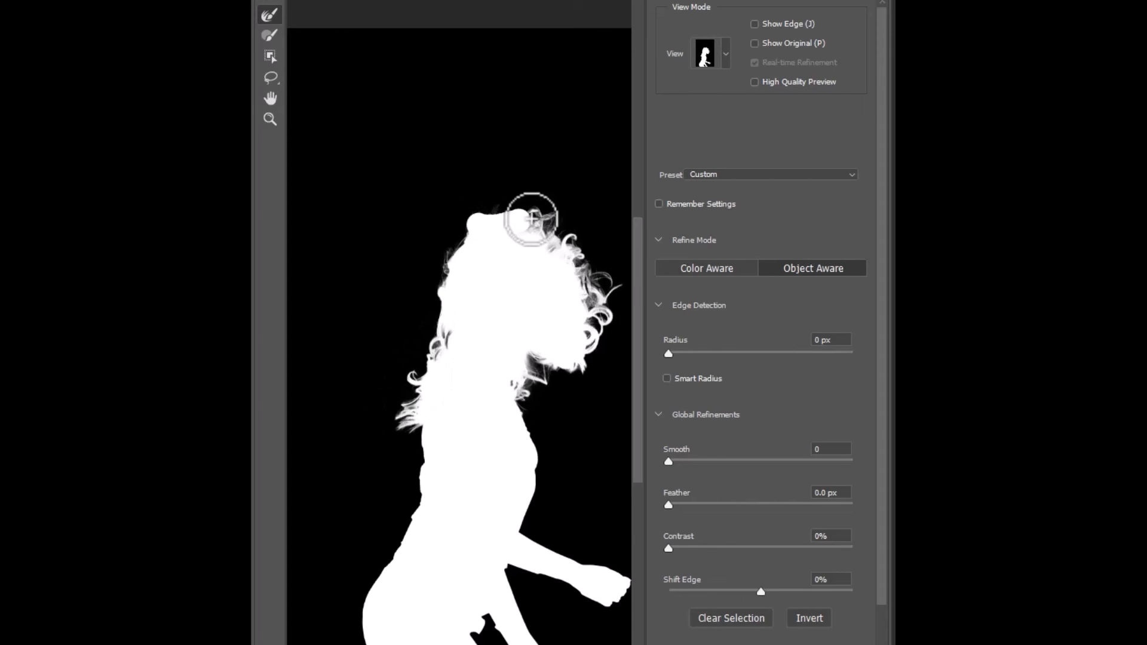
# - Switch the mask preview to Onion Skin, set Smooth to 21 and Contrast to 34%, and apply the refinement
pyautogui.click(726, 53)
pyautogui.click(713, 103)
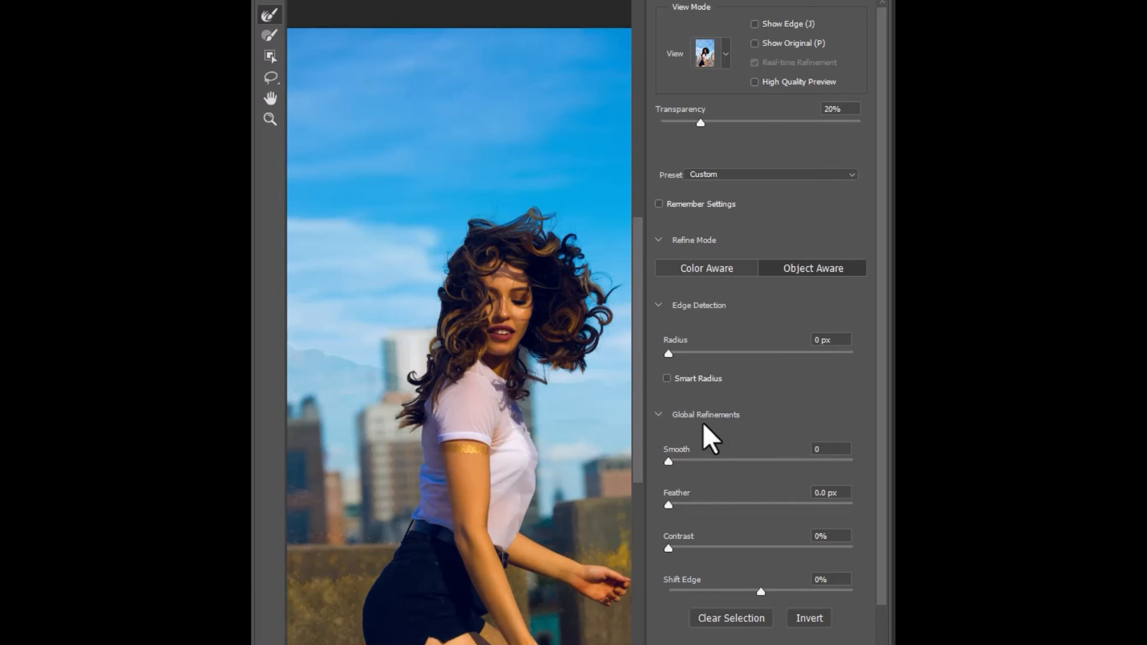
pyautogui.moveTo(668, 462); pyautogui.dragTo(678, 463)
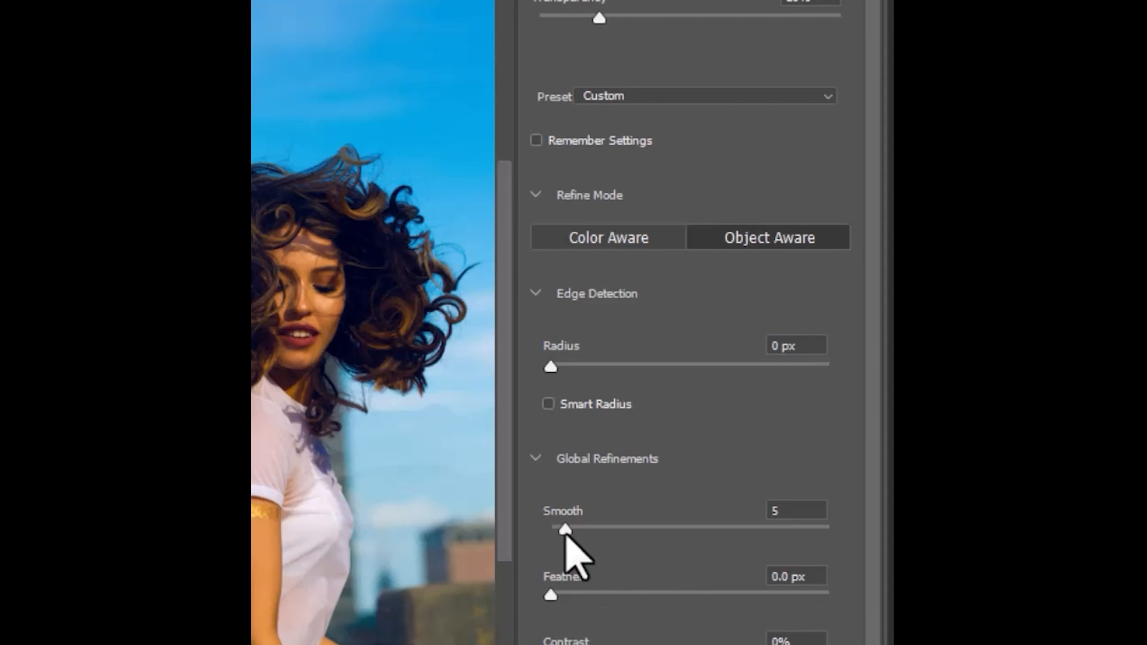
pyautogui.moveTo(566, 534); pyautogui.dragTo(607, 530)
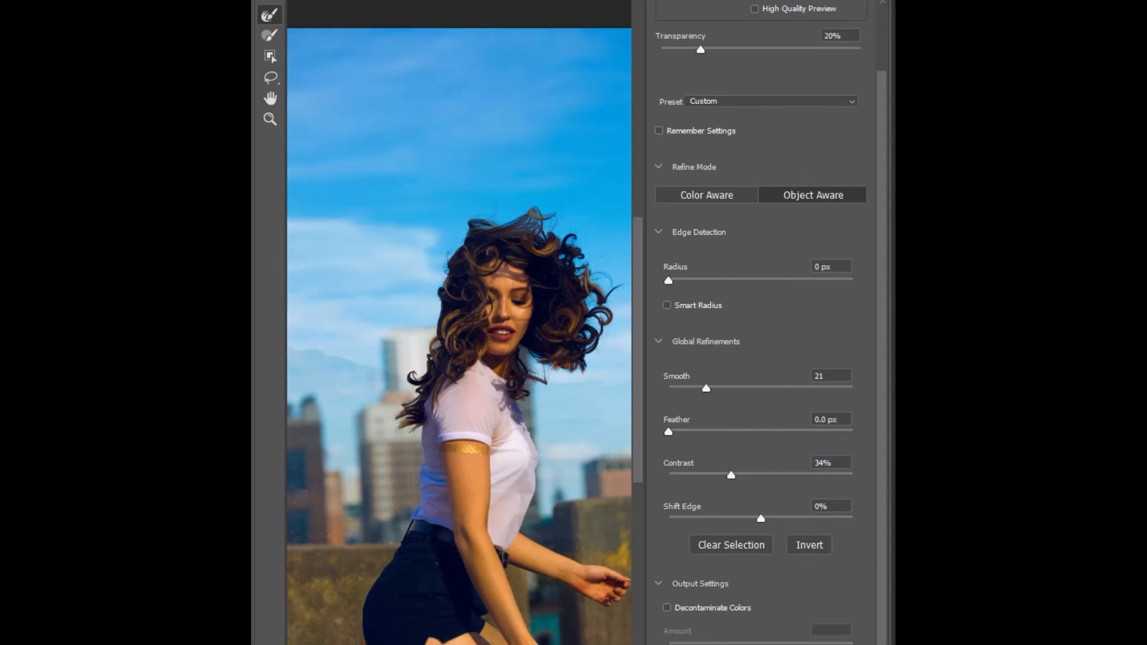
pyautogui.press('Return')
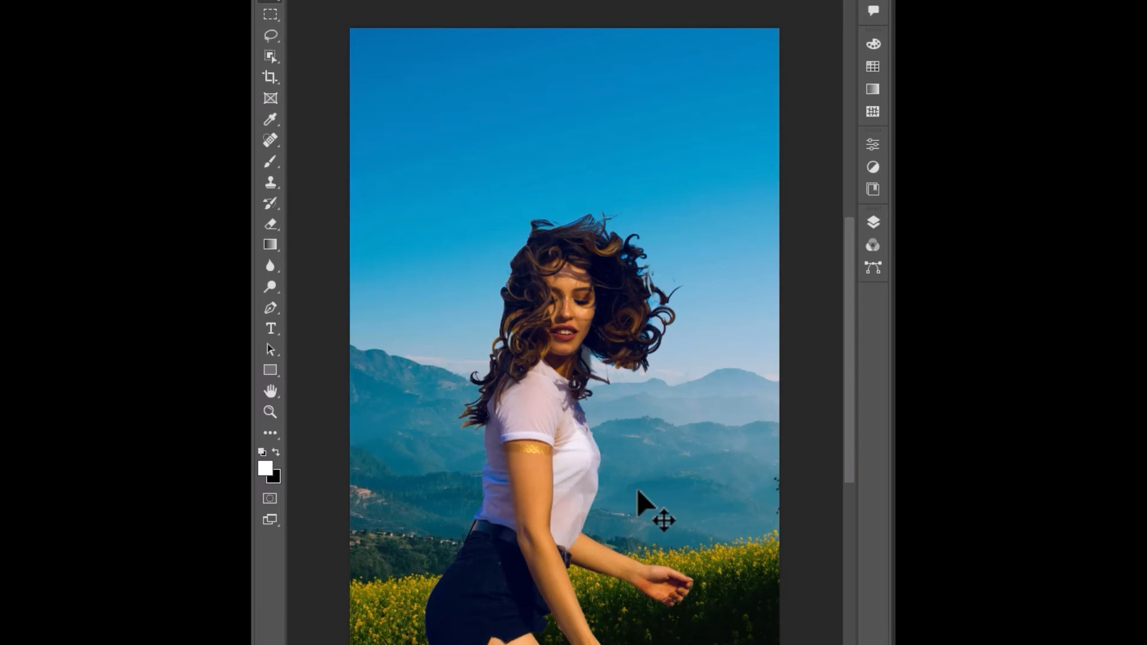